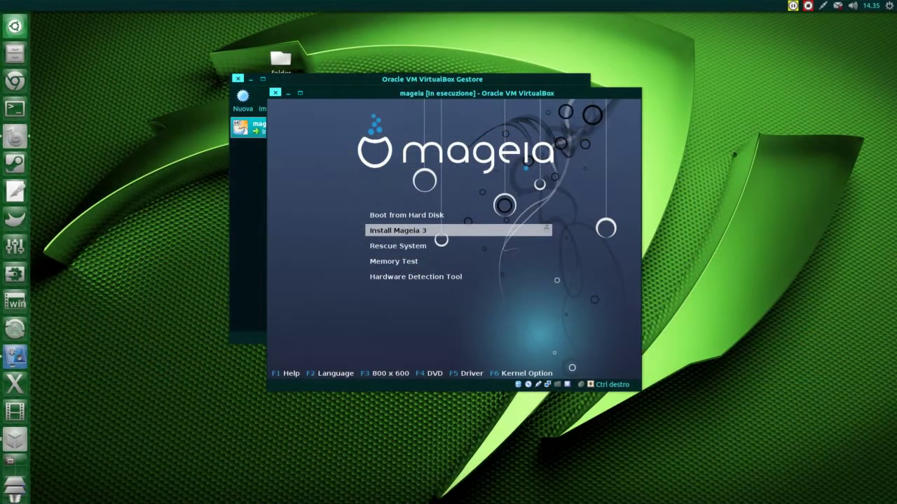
# Step: Start the Mageia 3 installation from the boot menu and dismiss the VirtualBox mouse integration notice
pyautogui.click(603, 295)
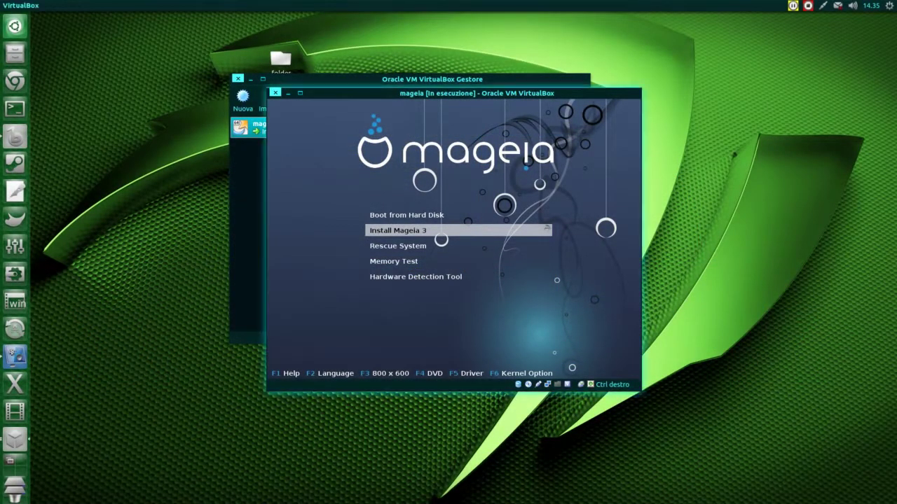
pyautogui.press('Up')
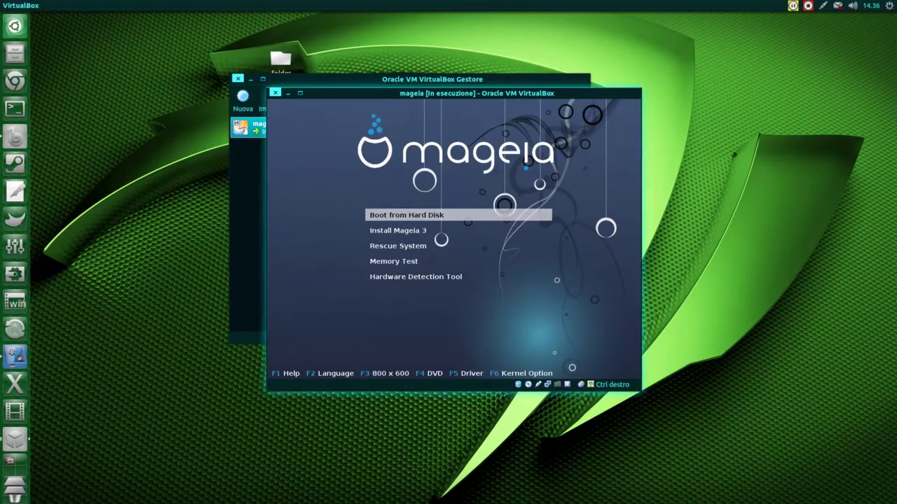
pyautogui.press('Down')
pyautogui.press('Down')
pyautogui.press('Up')
pyautogui.press('Up')
pyautogui.press('Down')
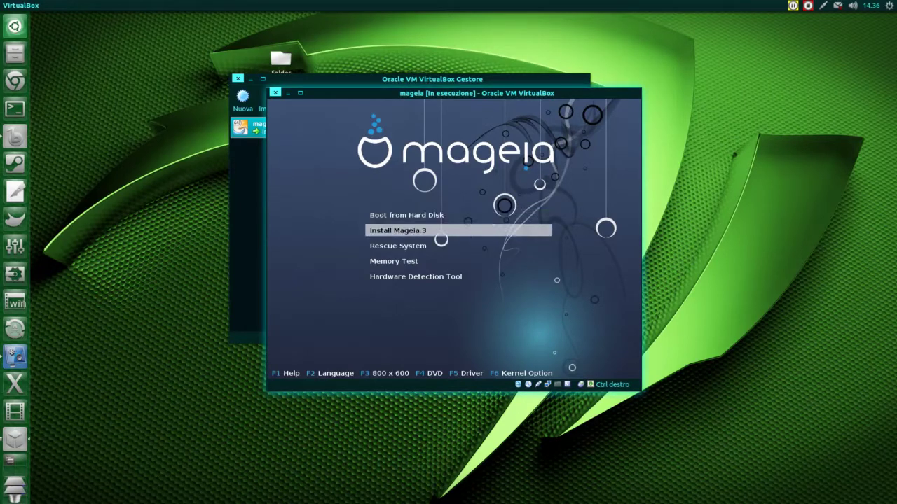
pyautogui.press('Return')
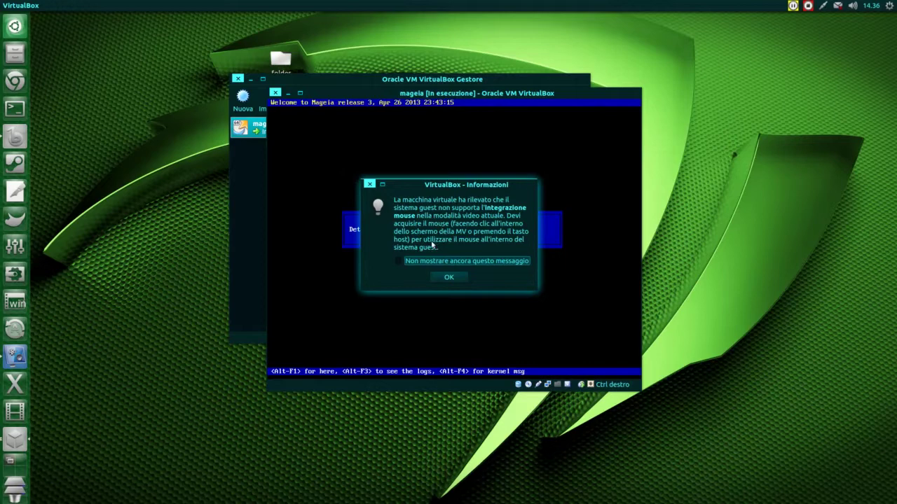
pyautogui.click(447, 278)
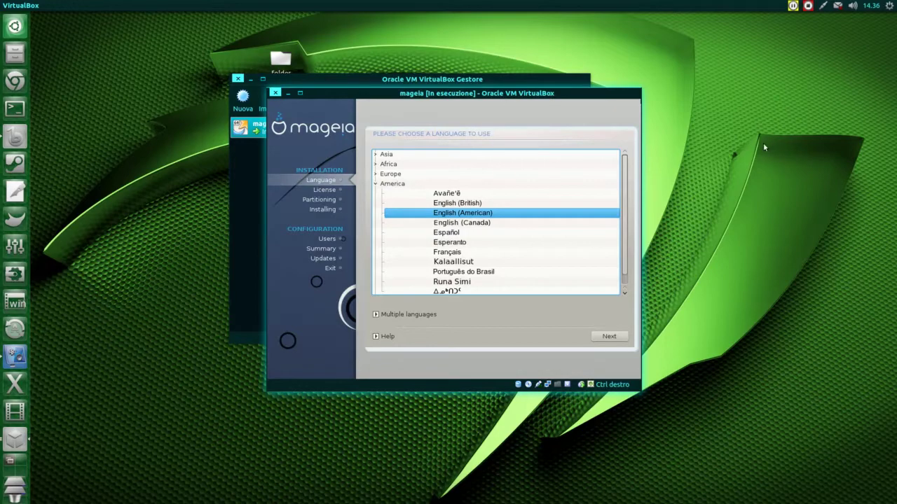
# Step: Maximize the virtual machine window and choose English (British) under Europe as the installation language
pyautogui.doubleClick(619, 100)
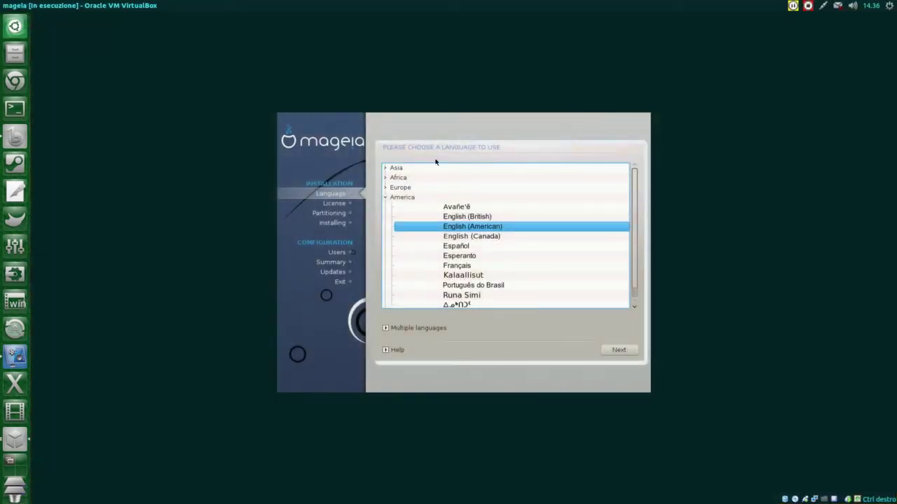
pyautogui.click(385, 178)
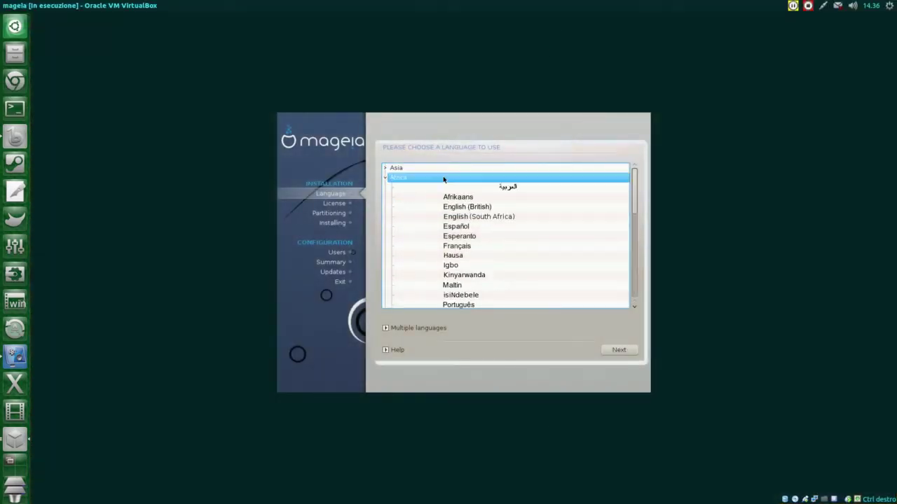
pyautogui.click(385, 177)
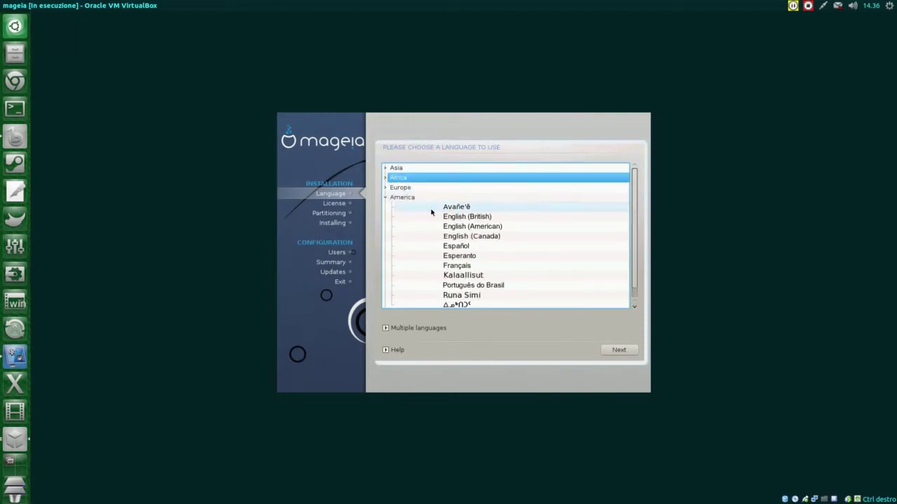
pyautogui.click(385, 198)
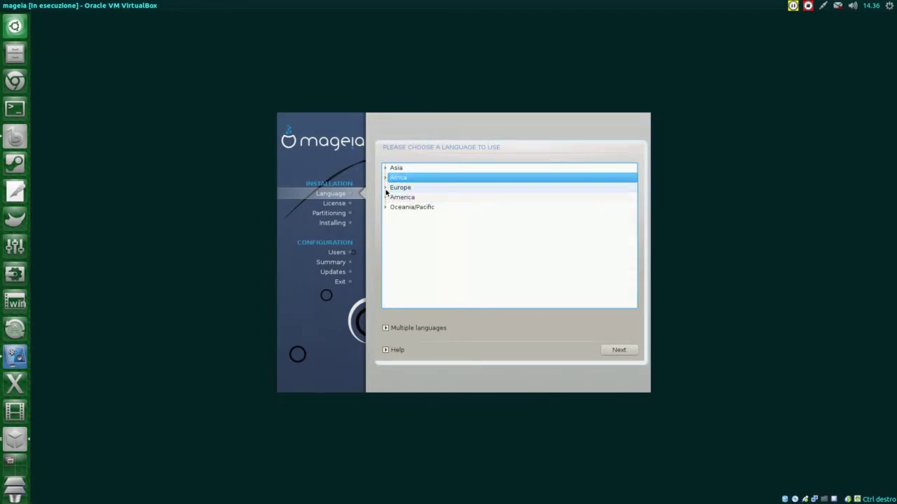
pyautogui.click(386, 188)
pyautogui.scroll(-10, 414, 220)
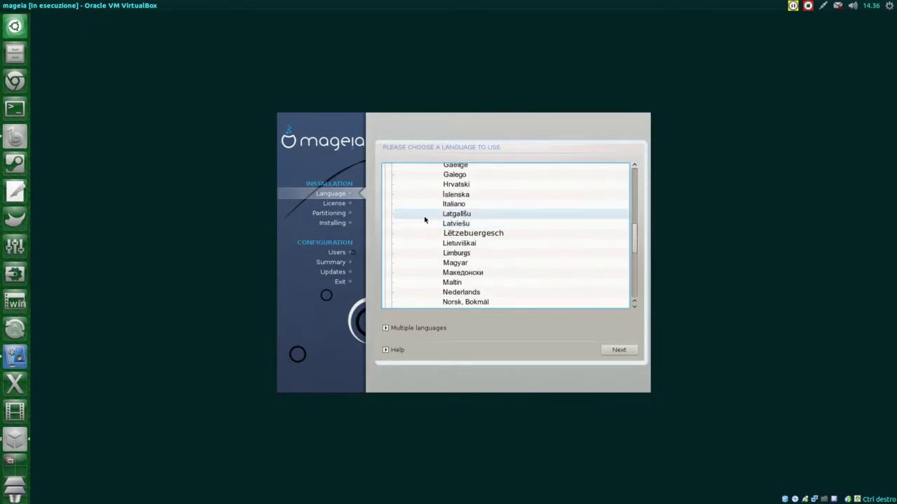
pyautogui.click(443, 204)
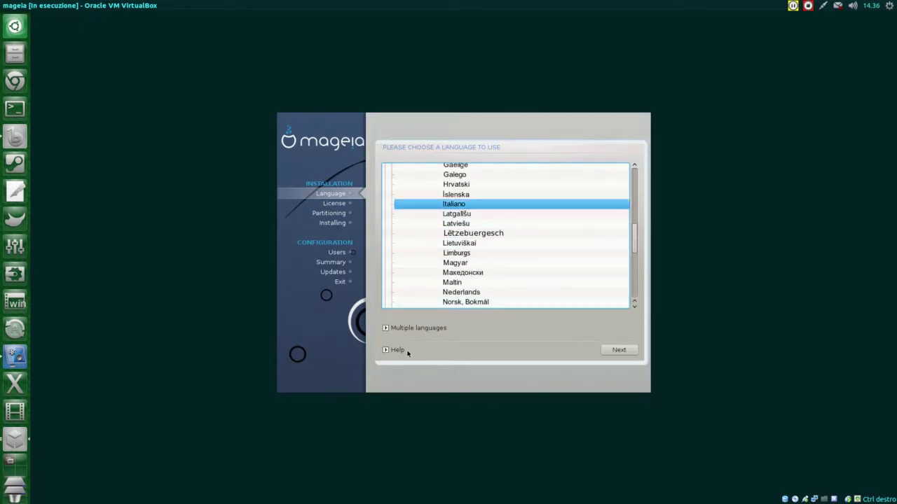
pyautogui.scroll(2, 449, 246)
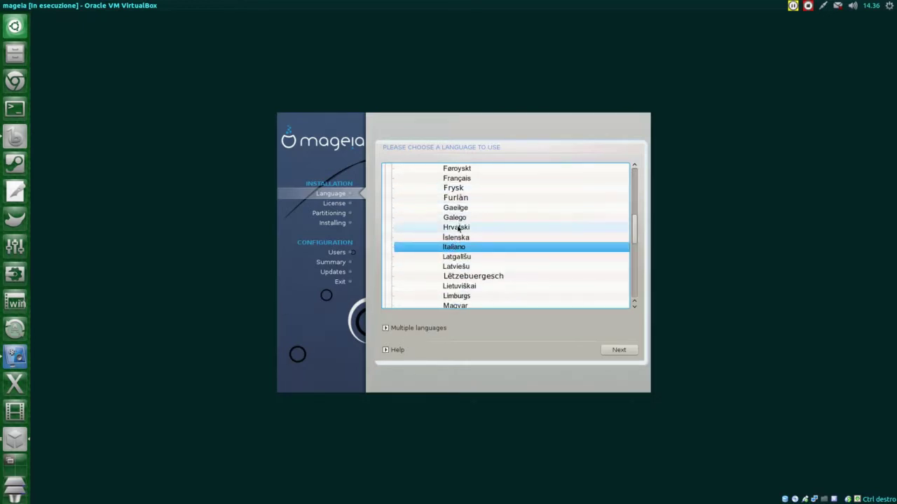
pyautogui.scroll(-3, 461, 242)
pyautogui.scroll(6, 462, 242)
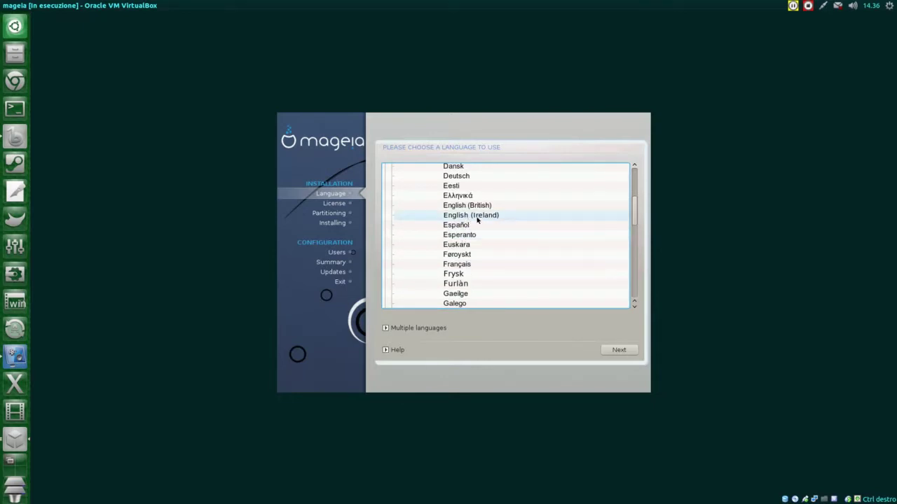
pyautogui.click(480, 205)
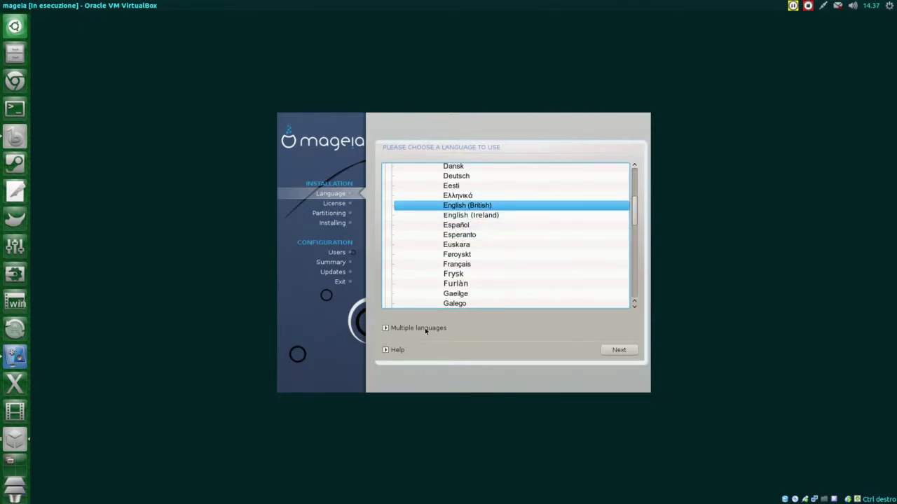
pyautogui.click(627, 350)
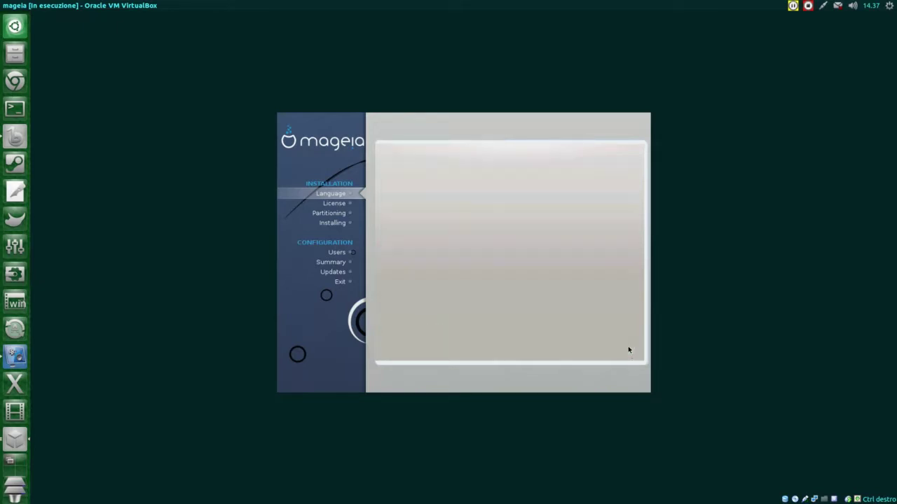
# Step: Accept the license agreement after reading through to its end, and continue
pyautogui.click(611, 294)
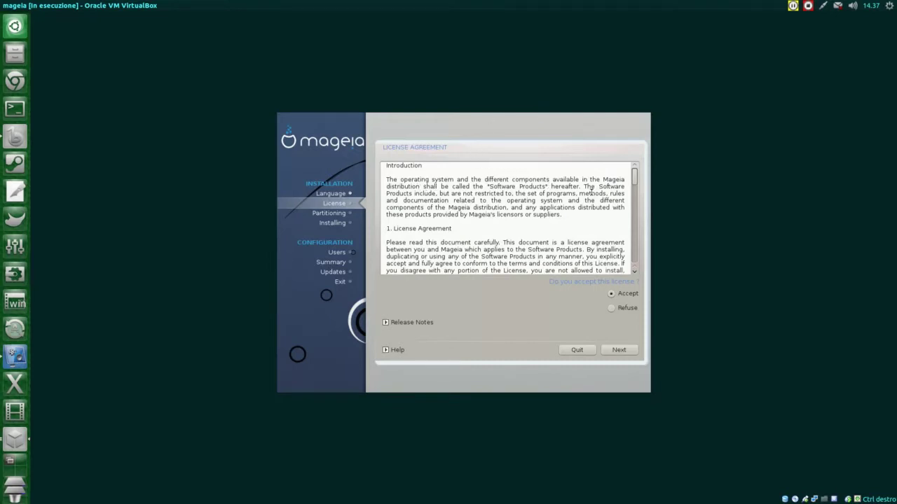
pyautogui.scroll(-3, 421, 237)
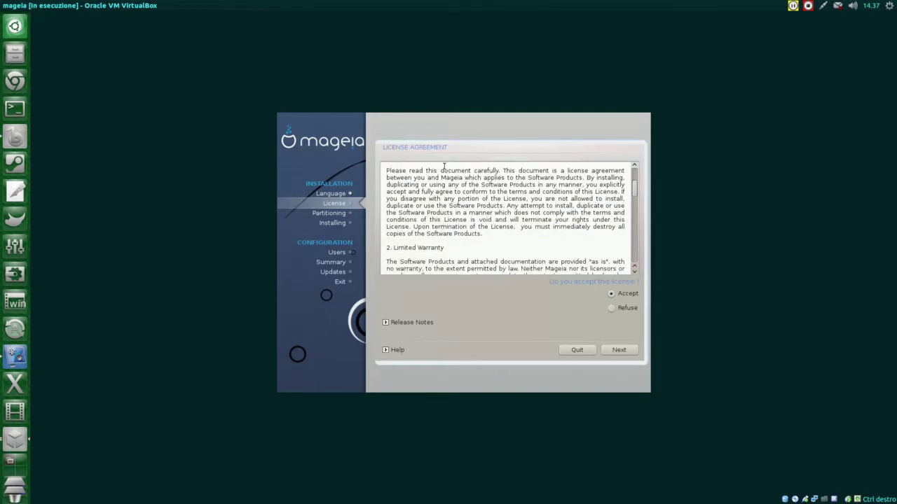
pyautogui.moveTo(634, 187); pyautogui.dragTo(632, 413)
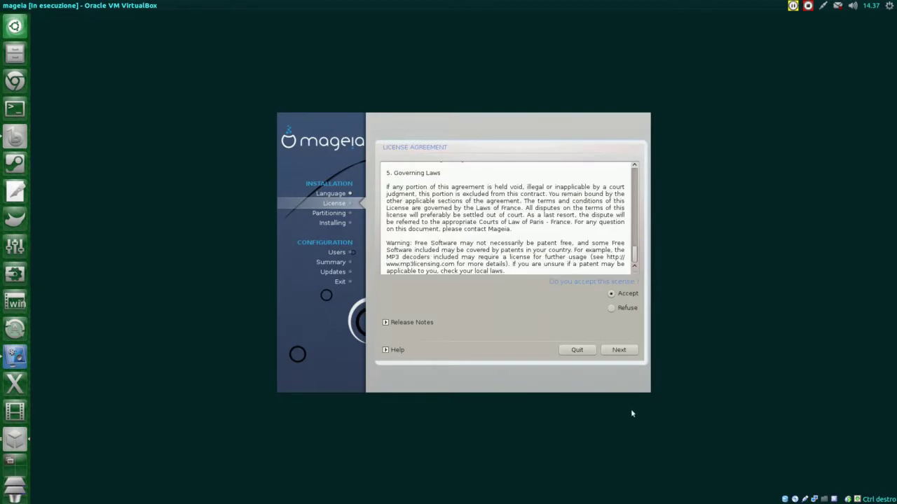
pyautogui.click(622, 353)
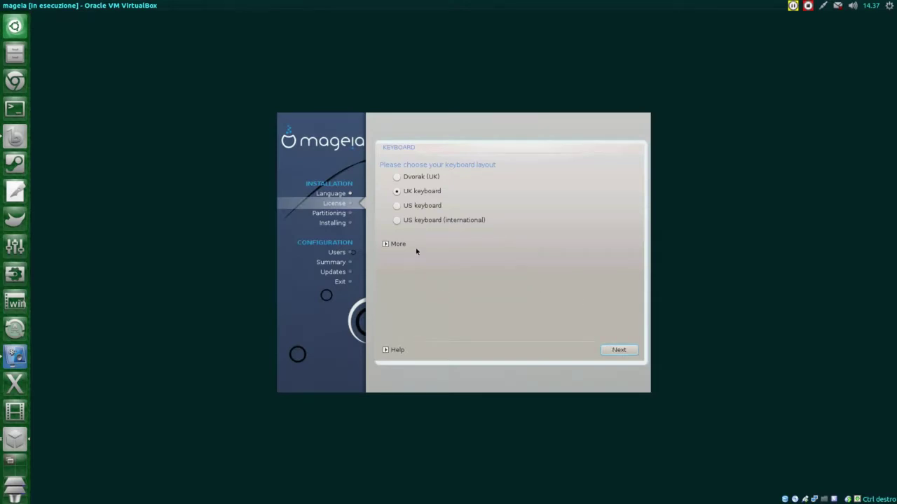
# Step: Choose a keyboard layout from the full list of available keyboards and continue
pyautogui.click(398, 244)
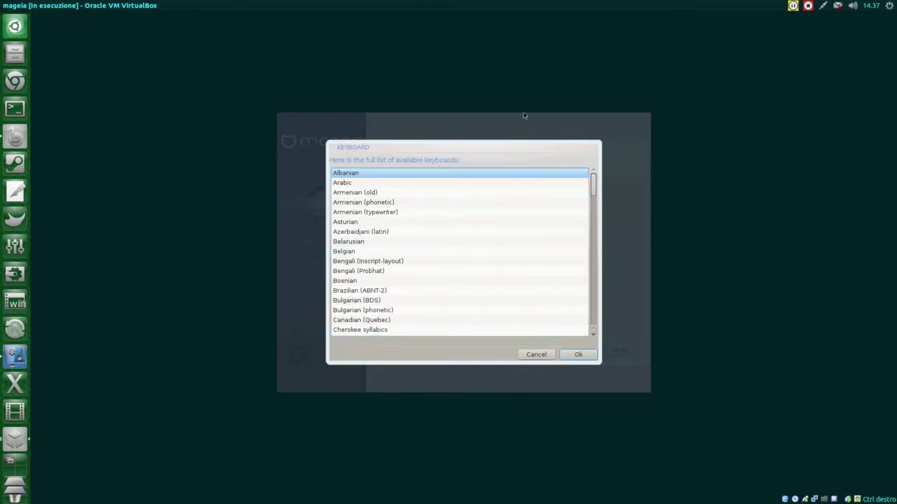
pyautogui.moveTo(590, 182); pyautogui.dragTo(582, 243)
pyautogui.click(342, 235)
pyautogui.click(578, 355)
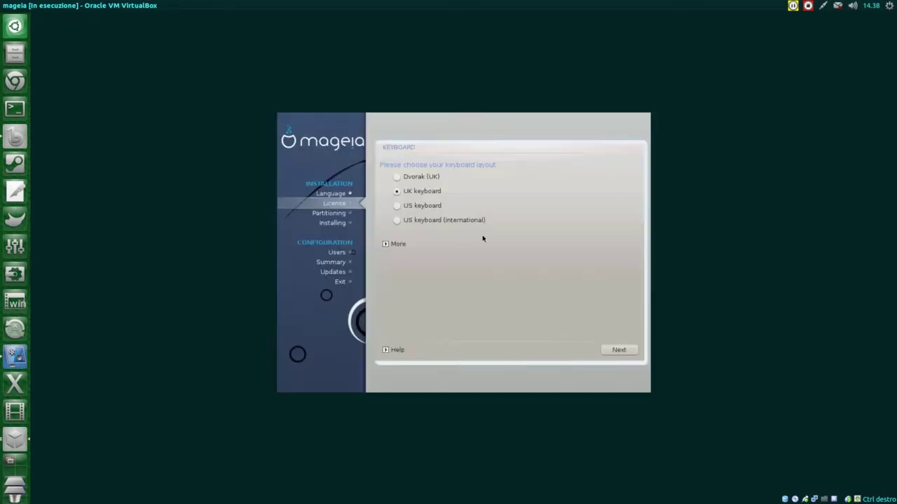
pyautogui.click(619, 351)
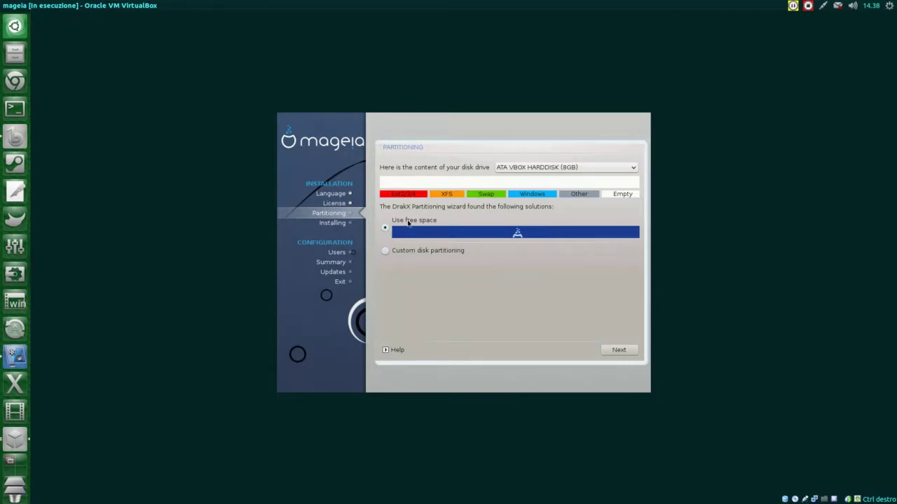
# Step: Partition the disk using the free space and continue with no supplementary medium and Nonfree Release enabled
pyautogui.click(617, 349)
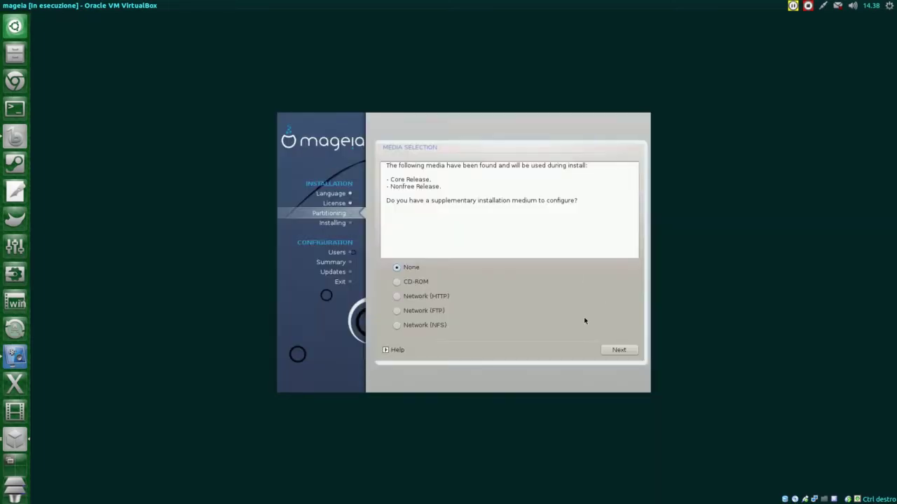
pyautogui.click(622, 352)
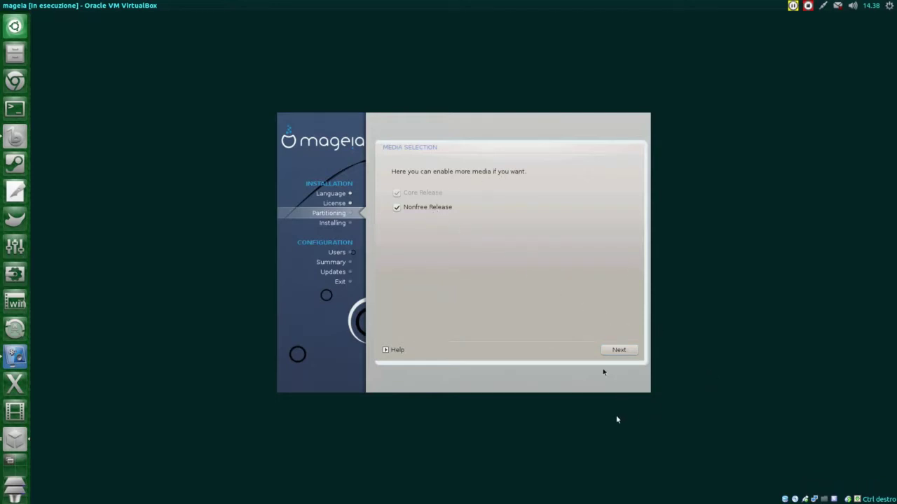
pyautogui.click(616, 350)
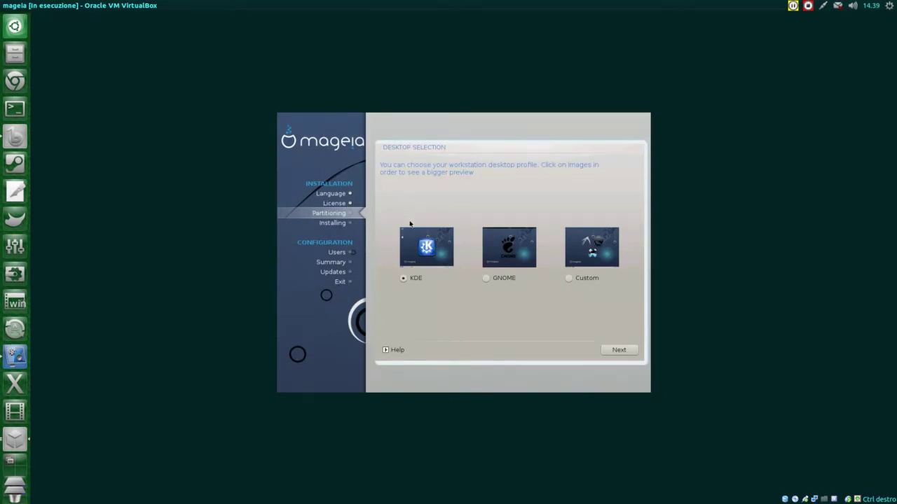
# Step: Preview the KDE and GNOME desktops, and continue the installation with KDE as the desktop profile
pyautogui.click(420, 251)
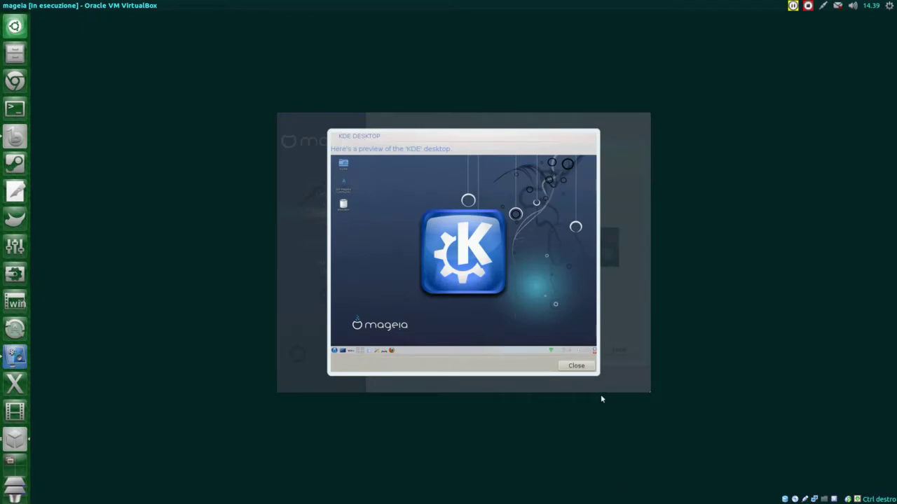
pyautogui.click(571, 367)
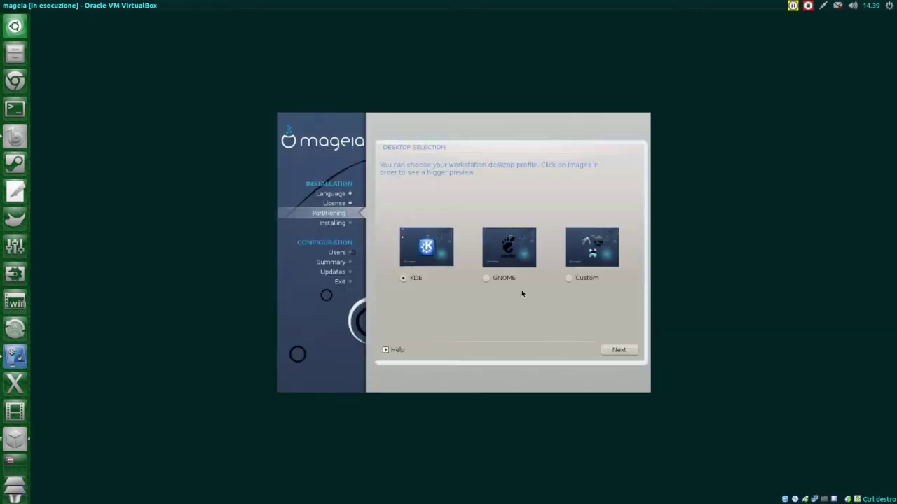
pyautogui.click(506, 250)
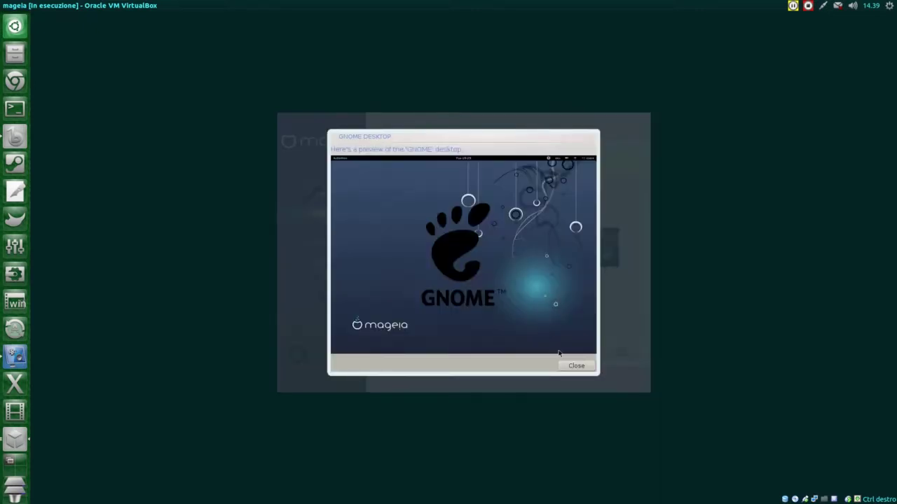
pyautogui.click(574, 367)
pyautogui.click(612, 349)
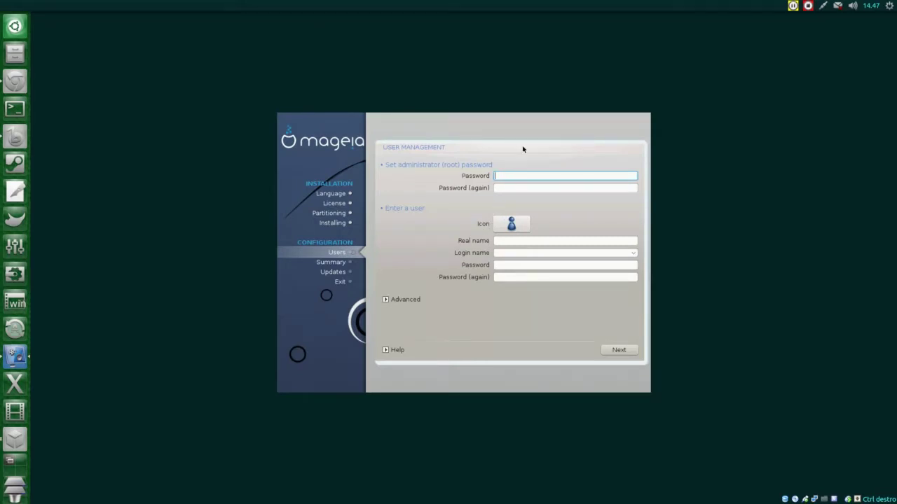
# Step: Enter the administrator (root) password and repeat it to confirm
pyautogui.click(510, 172)
pyautogui.write('******')
pyautogui.press('Tab')
pyautogui.write('******')
pyautogui.press('Tab')
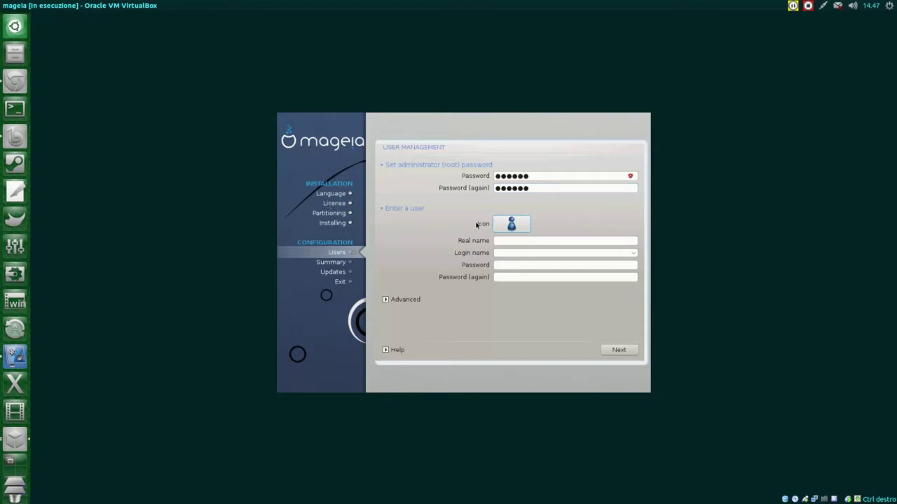
# Step: Change the new user's icon to the purple figure
pyautogui.click(501, 225)
pyautogui.click(501, 225)
pyautogui.click(501, 225)
pyautogui.click(501, 225)
pyautogui.click(501, 225)
pyautogui.click(501, 225)
# Step: Fill in the new user's real name and login name, and enter the account password twice
pyautogui.click(501, 238)
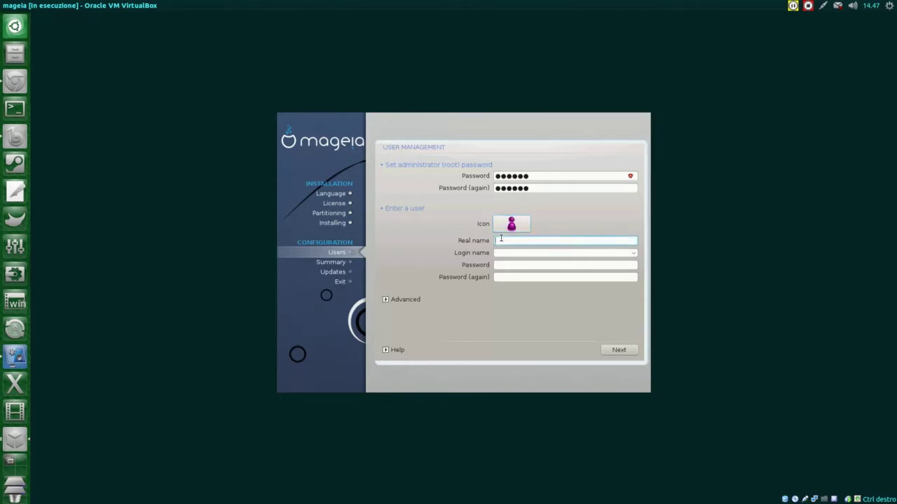
pyautogui.write('Gabriele Musco')
pyautogui.press('Tab')
pyautogui.write('gabmus')
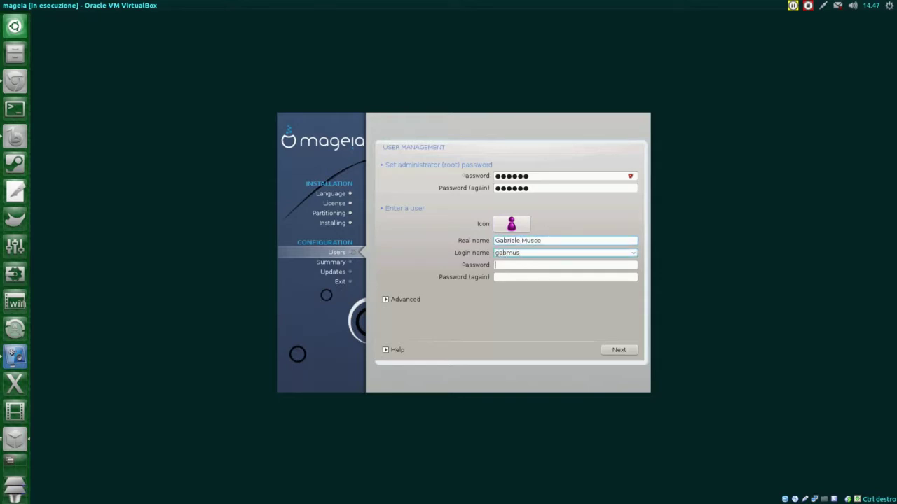
pyautogui.press('Tab')
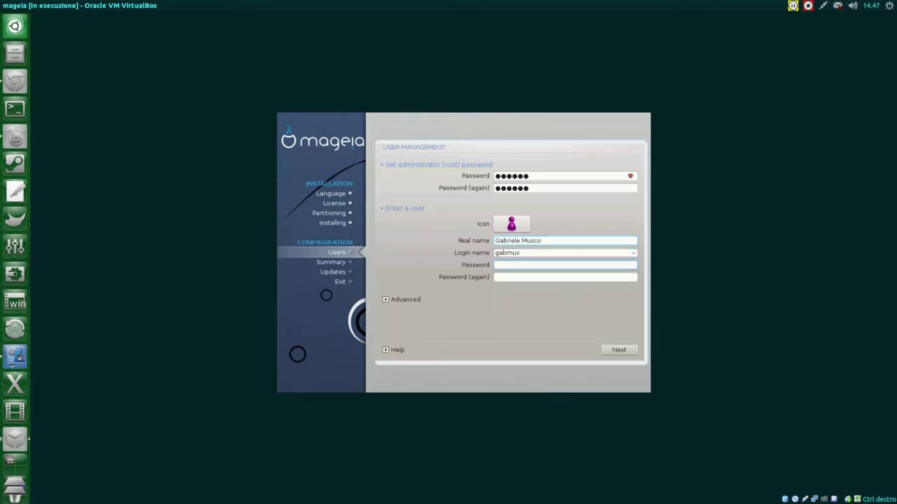
pyautogui.write('******')
pyautogui.press('Tab')
pyautogui.write('******')
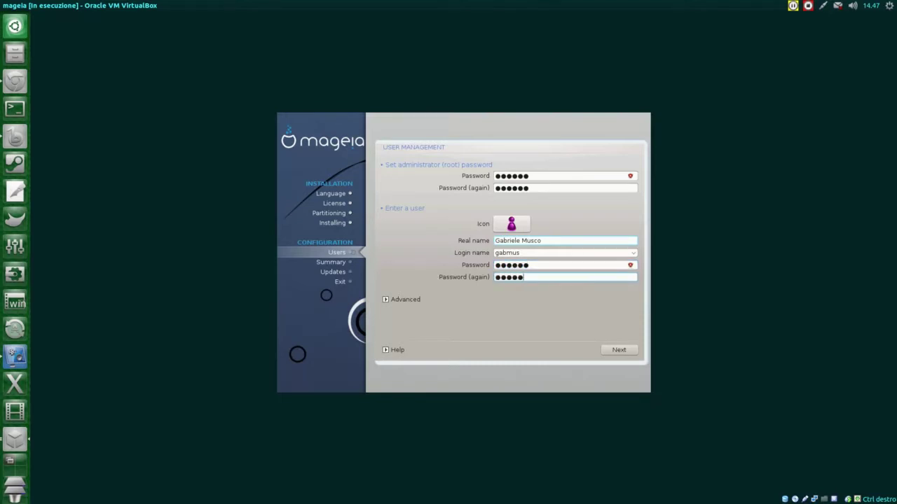
# Step: Keep /bin/bash as the shell in the new user's advanced options, and continue past user management
pyautogui.click(404, 299)
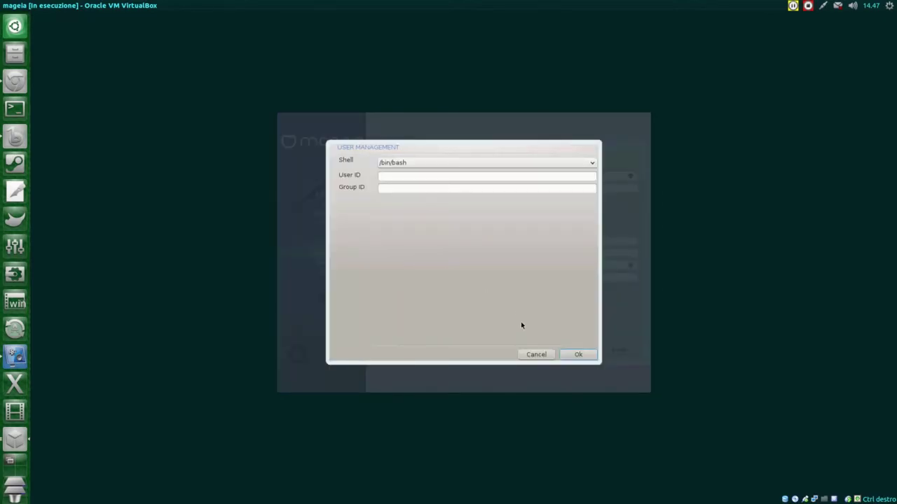
pyautogui.click(574, 358)
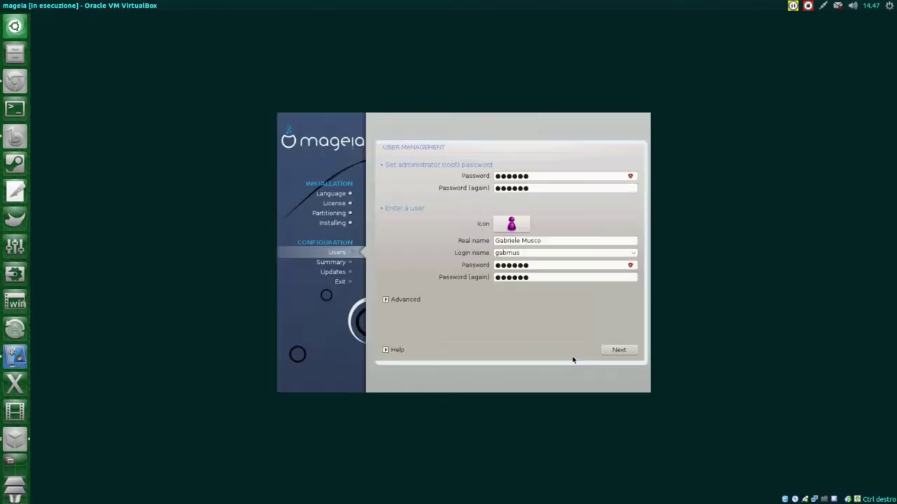
pyautogui.click(607, 351)
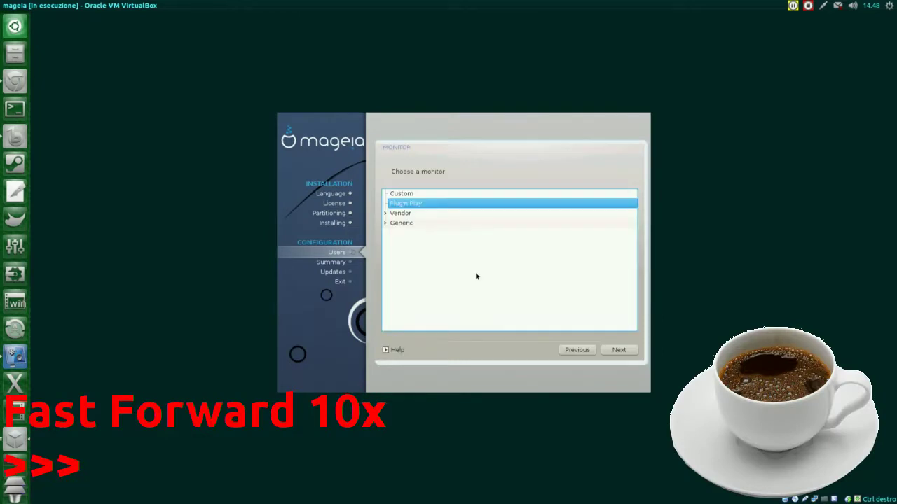
# Step: Accept the Plug'n Play monitor and the configuration summary, and choose to install the updates
pyautogui.click(620, 351)
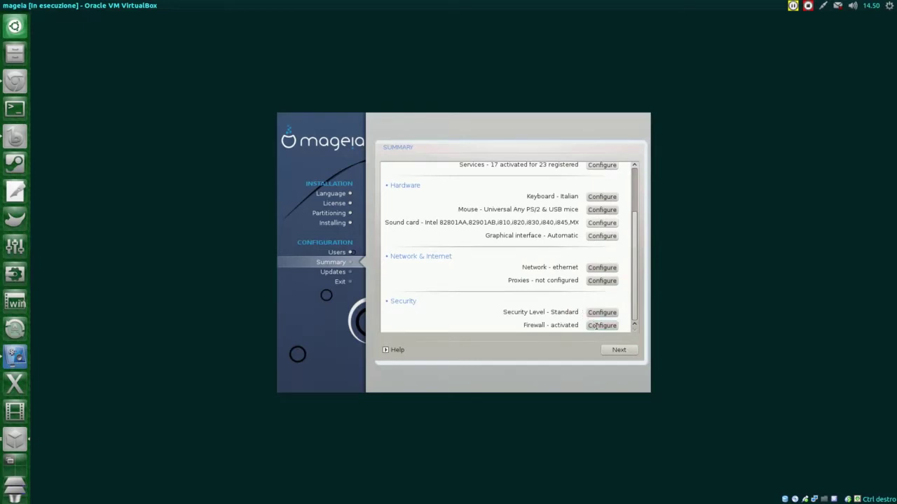
pyautogui.click(614, 352)
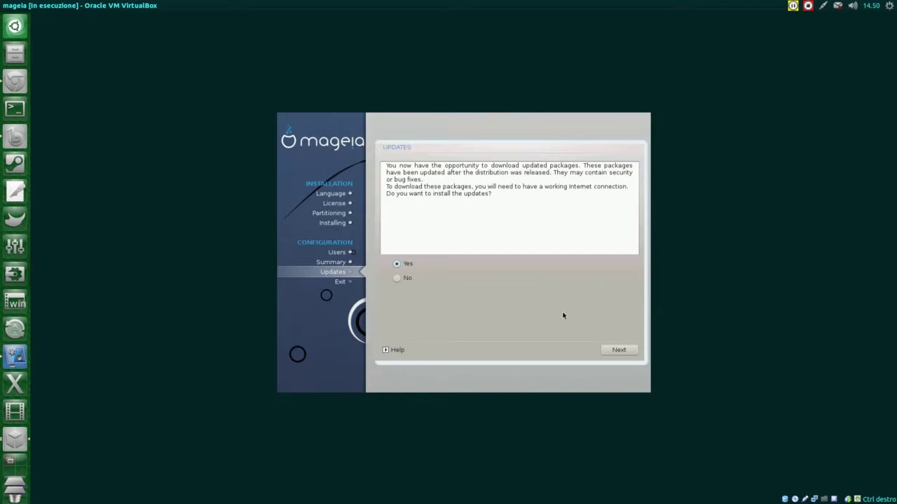
pyautogui.click(613, 350)
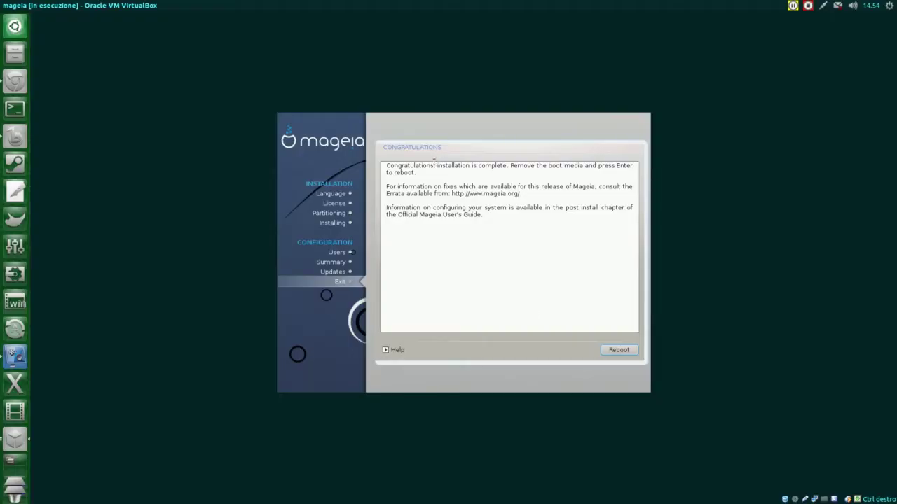
# Step: Reboot the virtual machine from the installer's completion page
pyautogui.moveTo(435, 165); pyautogui.dragTo(561, 169)
pyautogui.click(555, 178)
pyautogui.click(612, 349)
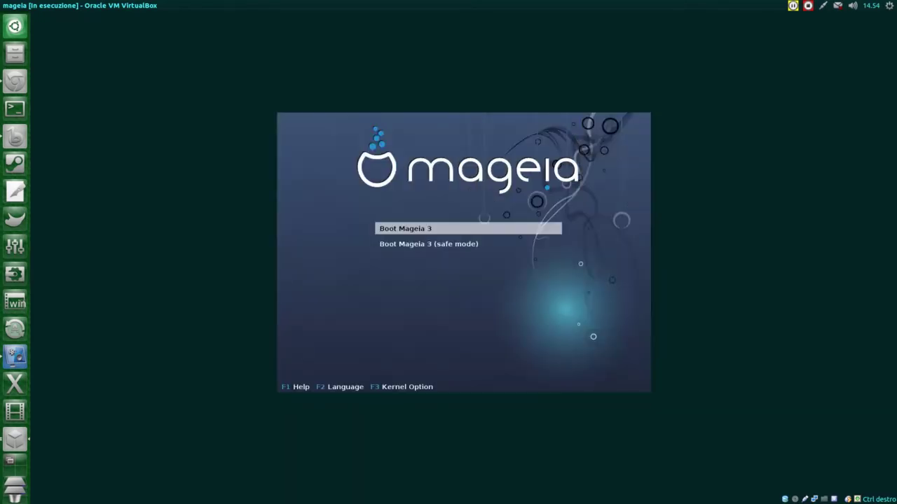
# Step: Boot Mageia 3 in normal mode from the boot menu
pyautogui.press('Down')
pyautogui.press('Up')
pyautogui.press('Down')
pyautogui.press('Up')
pyautogui.press('Down')
pyautogui.press('Up')
pyautogui.press('Down')
pyautogui.press('Up')
pyautogui.press('Return')
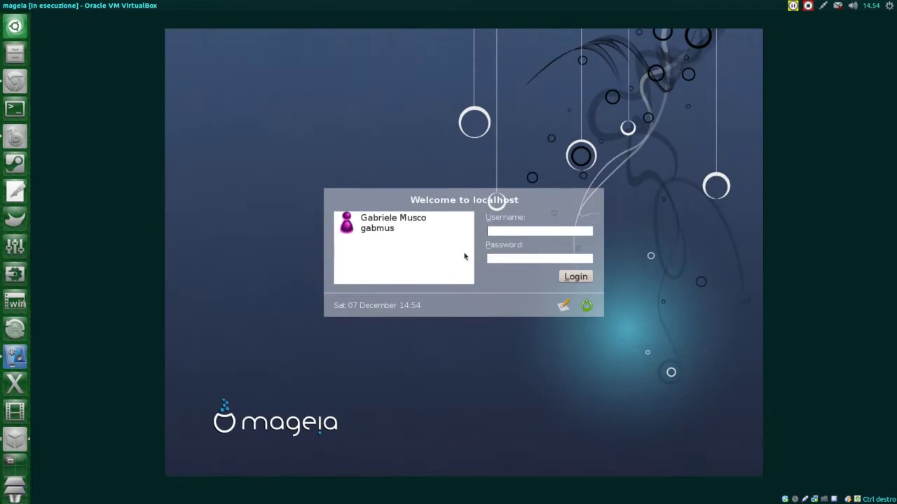
# Step: Log in to the desktop as the created user by entering the account password
pyautogui.click(342, 223)
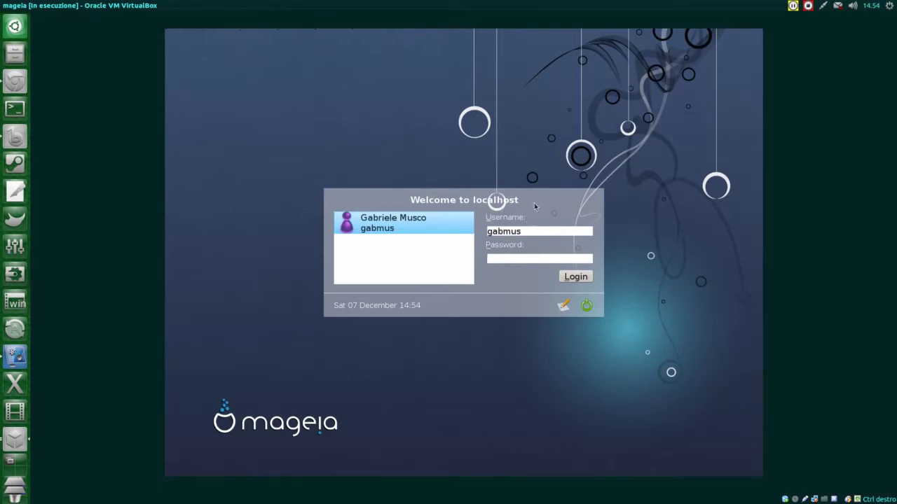
pyautogui.write('******')
pyautogui.press('Return')
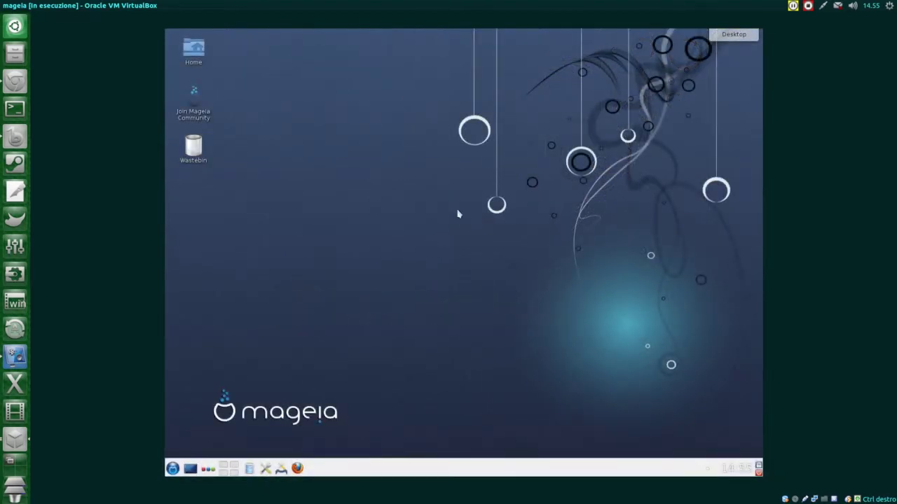
# Step: Search System Settings for "mouse" and open the Input Devices settings
pyautogui.moveTo(281, 138); pyautogui.dragTo(582, 332)
pyautogui.click(267, 468)
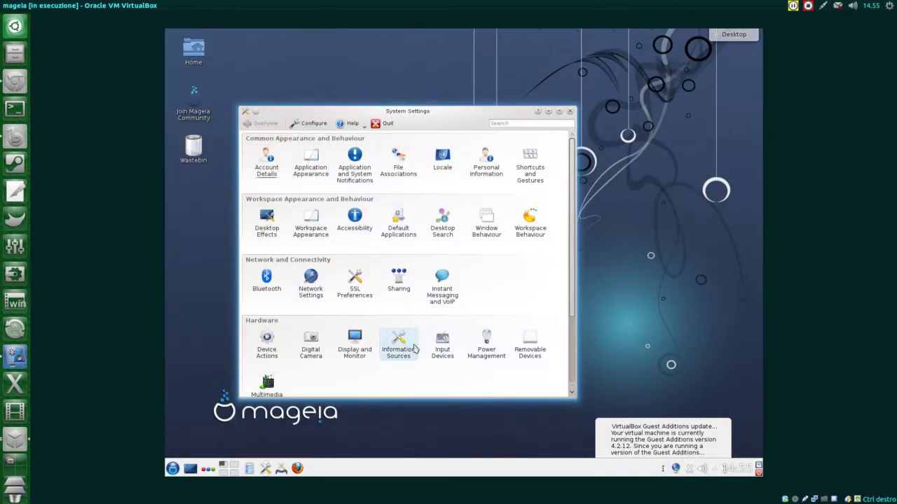
pyautogui.click(532, 124)
pyautogui.write('mouse')
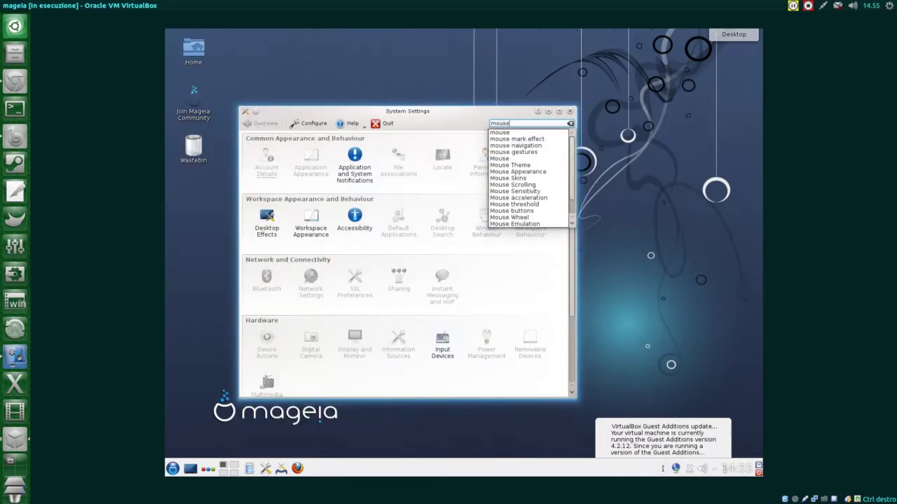
pyautogui.scroll(-2, 372, 262)
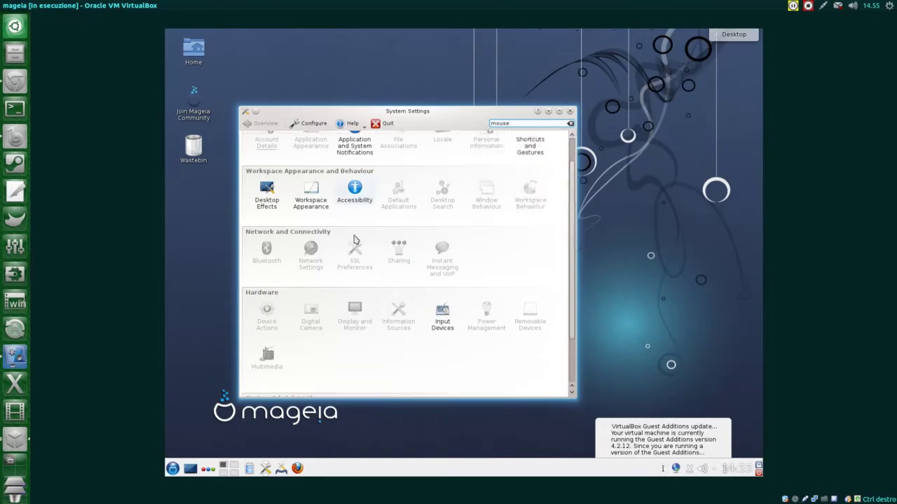
pyautogui.click(442, 293)
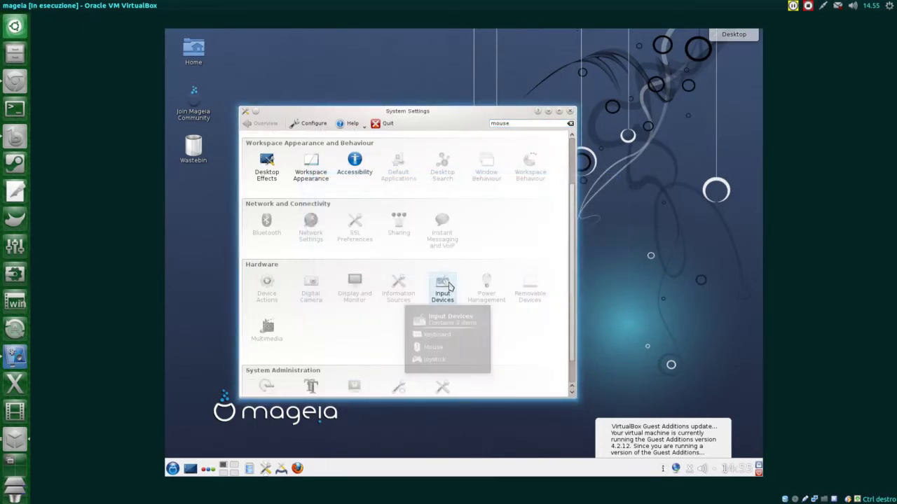
pyautogui.click(449, 284)
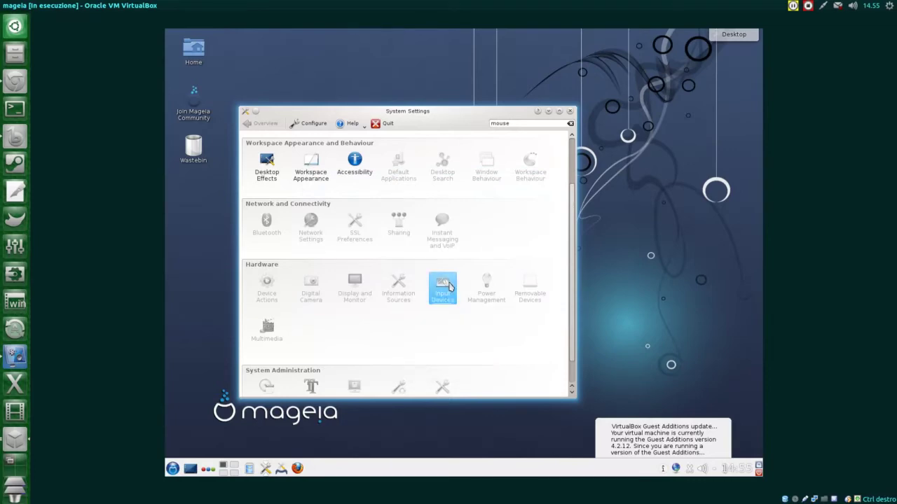
pyautogui.moveTo(414, 115); pyautogui.dragTo(447, 149)
pyautogui.click(471, 317)
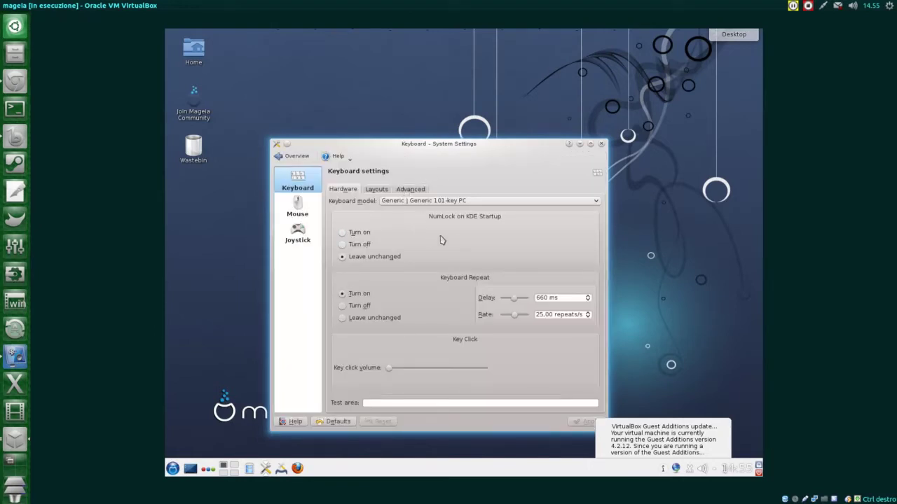
# Step: Lower the pointer acceleration in the advanced mouse settings and apply the change
pyautogui.click(297, 210)
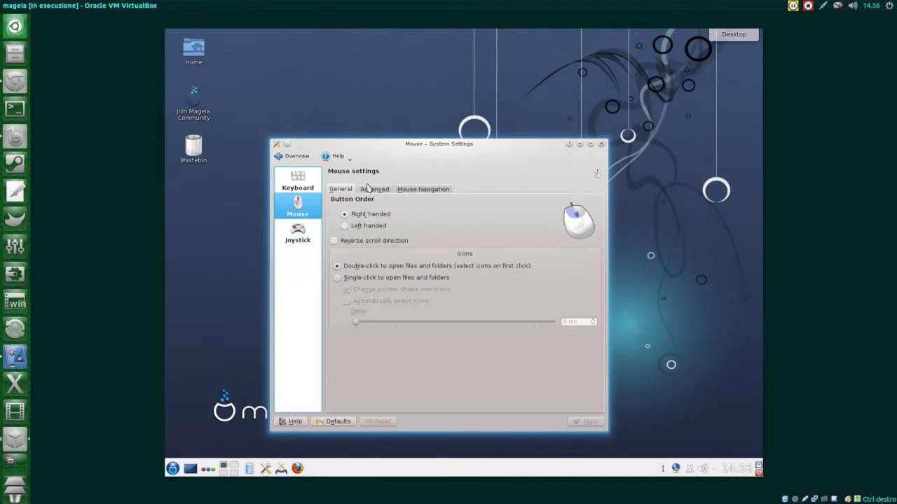
pyautogui.click(370, 189)
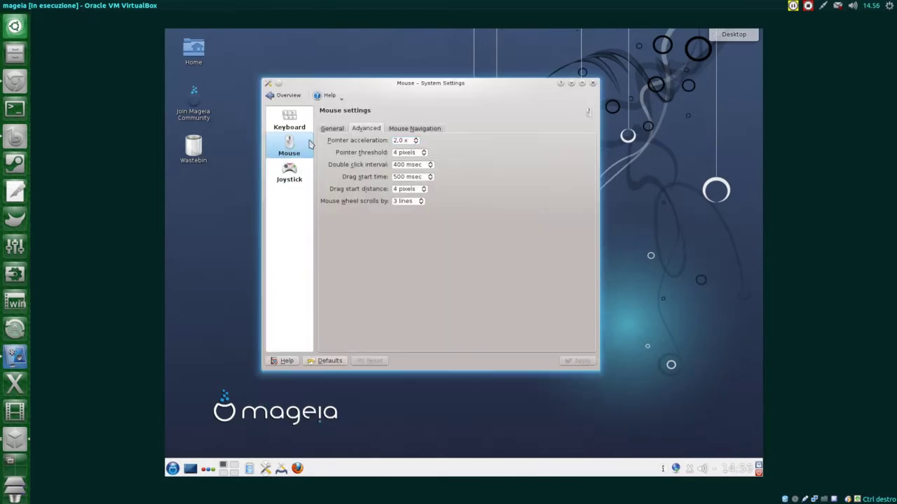
pyautogui.click(416, 143)
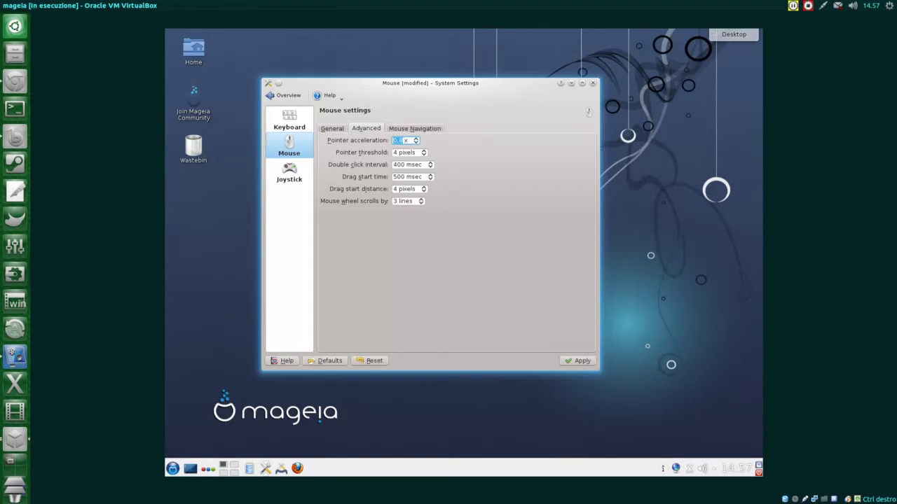
pyautogui.click(580, 361)
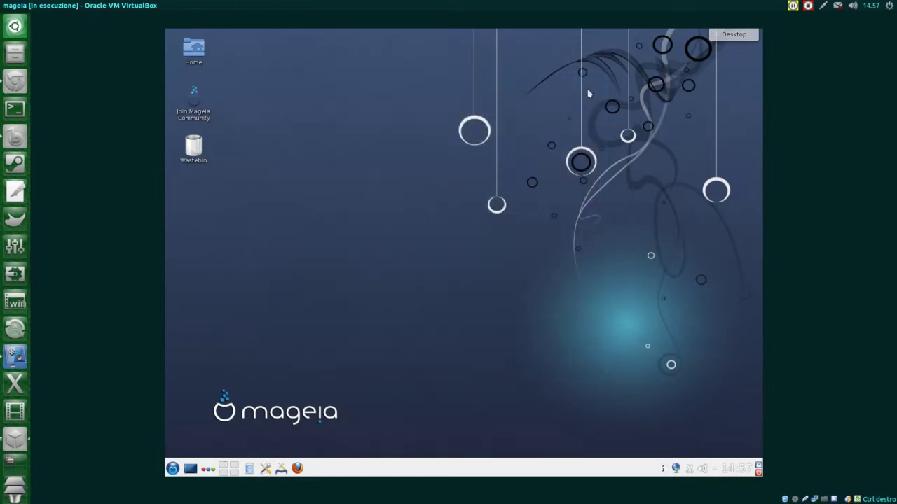
# Step: Look through the Internet category of the application launcher, and return to the desktop
pyautogui.click(173, 468)
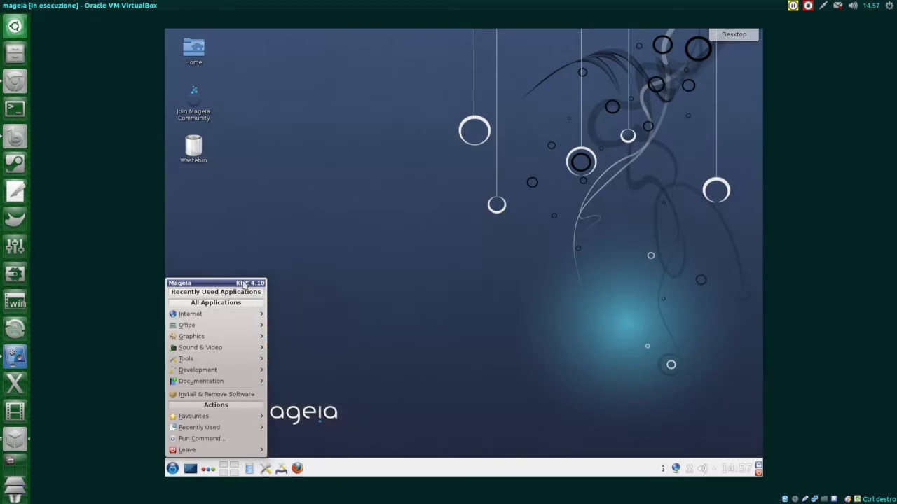
pyautogui.moveTo(223, 319)
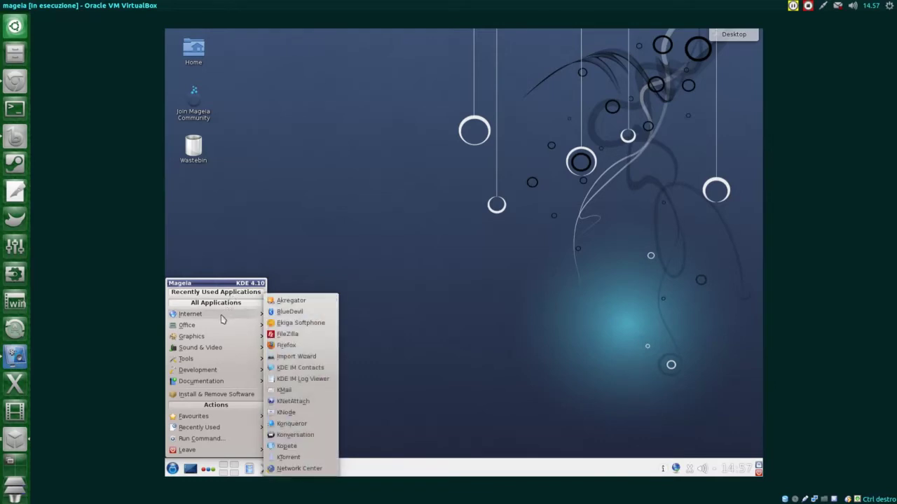
pyautogui.click(257, 238)
pyautogui.moveTo(284, 99); pyautogui.dragTo(550, 299)
# Step: Start the Mageia Control Center, authenticating with the root password
pyautogui.click(281, 468)
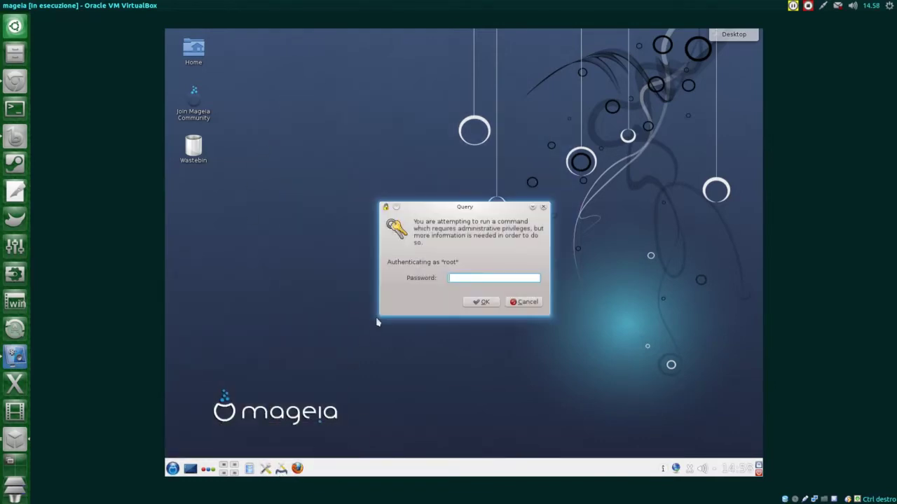
pyautogui.write('********')
pyautogui.press('Return')
# Step: Examine the detected hardware and the VirtualBox Graphics Adapter's information, and close the hardware view
pyautogui.press('Down')
pyautogui.click(406, 176)
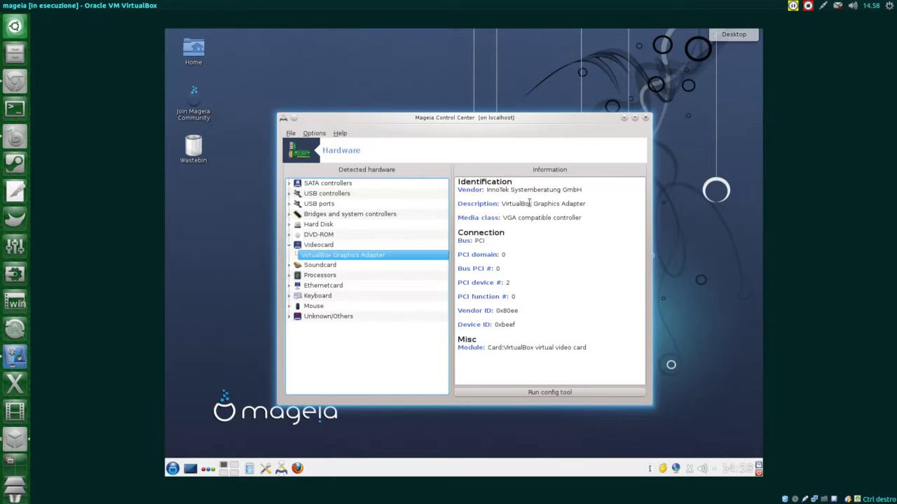
pyautogui.click(646, 119)
pyautogui.scroll(-3, 464, 315)
pyautogui.scroll(3, 464, 315)
# Step: View the display manager options in the boot settings and leave them without applying a choice
pyautogui.click(353, 256)
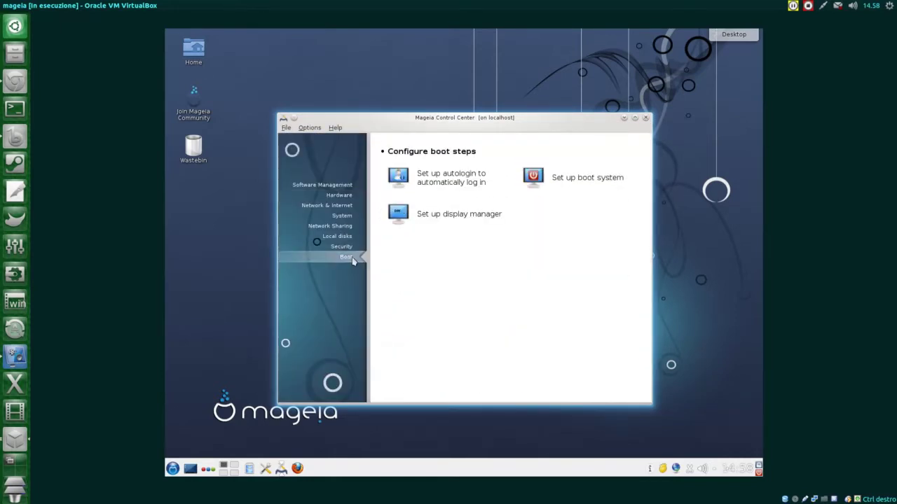
pyautogui.click(478, 222)
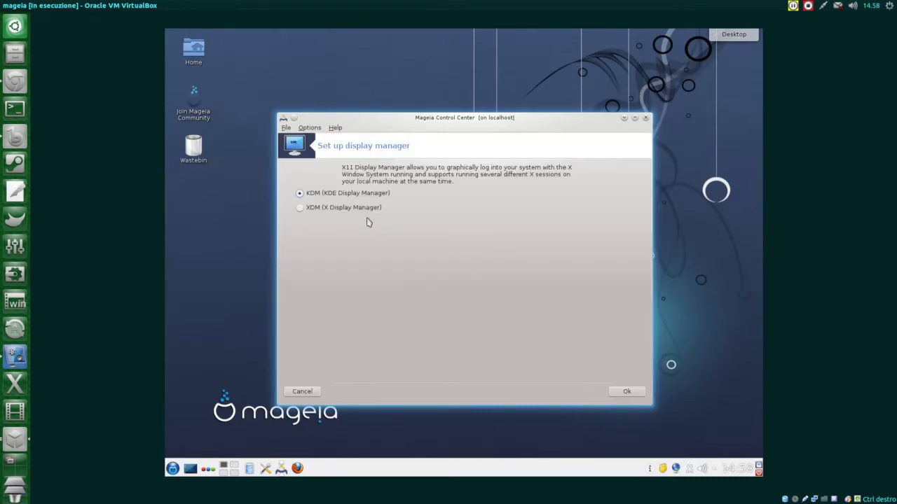
pyautogui.click(315, 392)
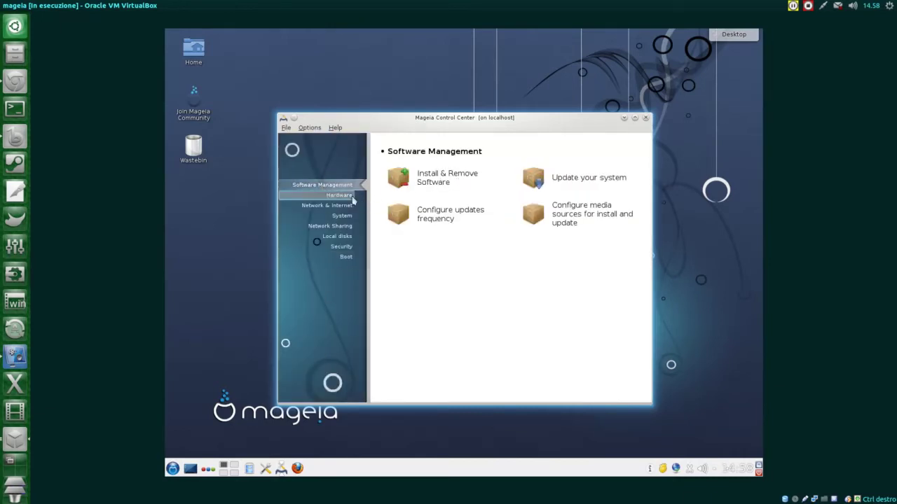
# Step: Look through the hardware and network categories, and open Install & Remove Software from Software Management
pyautogui.click(351, 197)
pyautogui.click(350, 205)
pyautogui.click(353, 185)
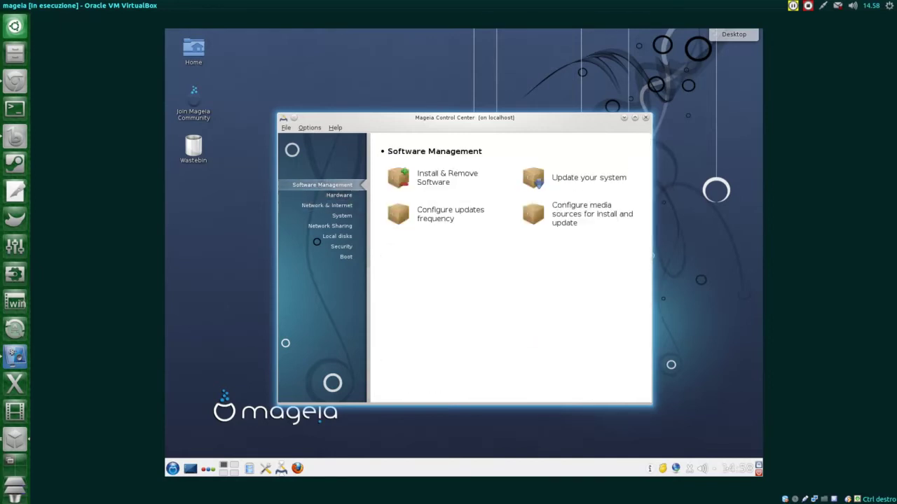
pyautogui.click(405, 180)
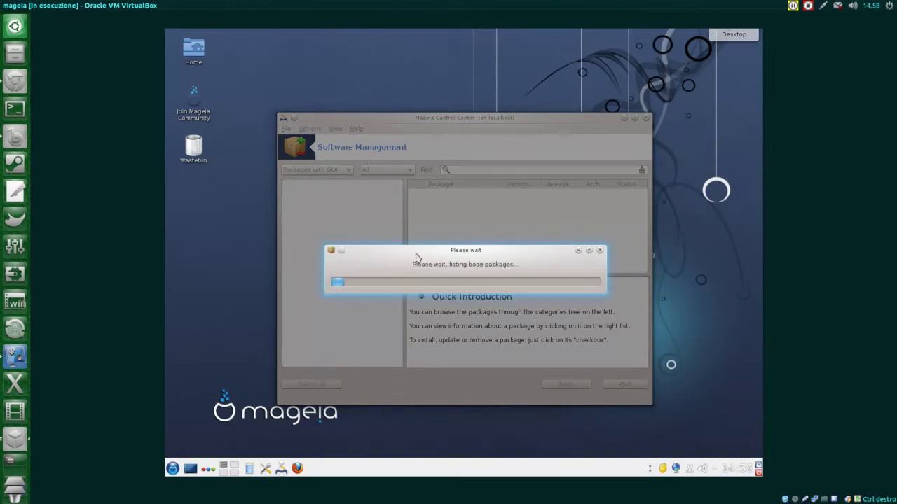
pyautogui.moveTo(416, 251); pyautogui.dragTo(608, 64)
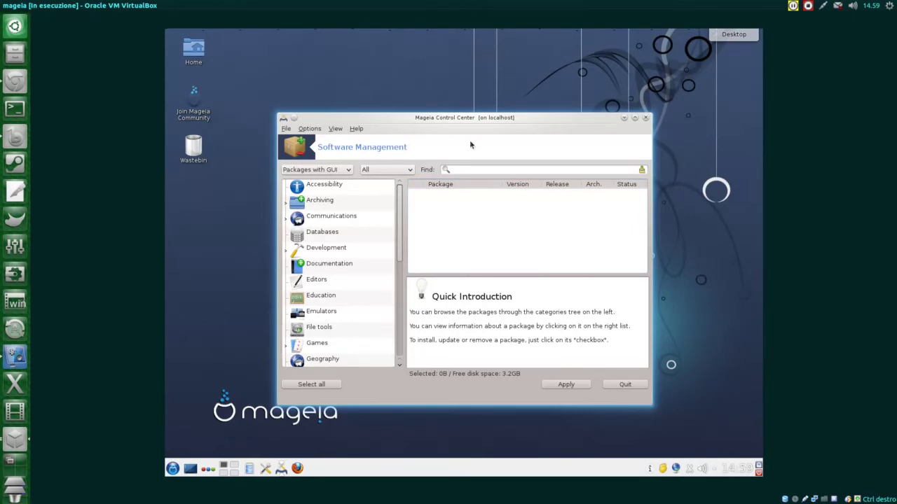
pyautogui.moveTo(480, 117); pyautogui.dragTo(463, 90)
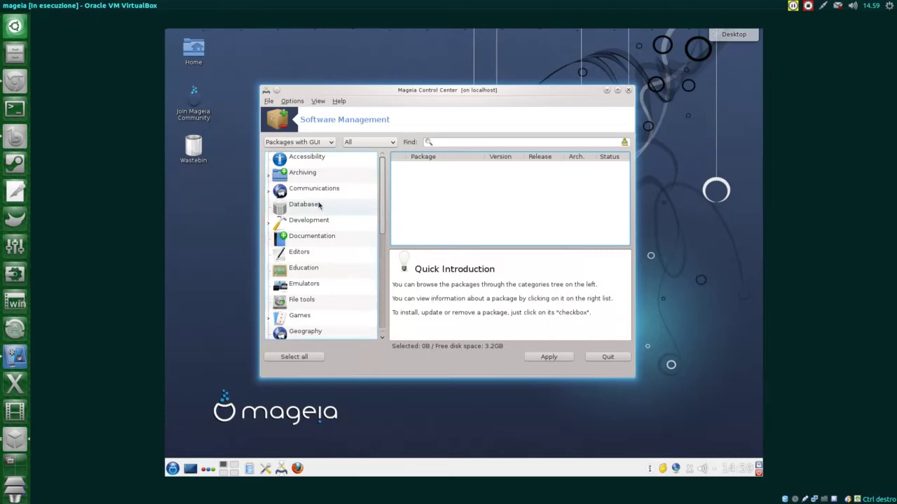
# Step: Browse the available packages in the Editors category, and enlarge the software manager window to full size
pyautogui.scroll(-4, 297, 202)
pyautogui.scroll(4, 298, 202)
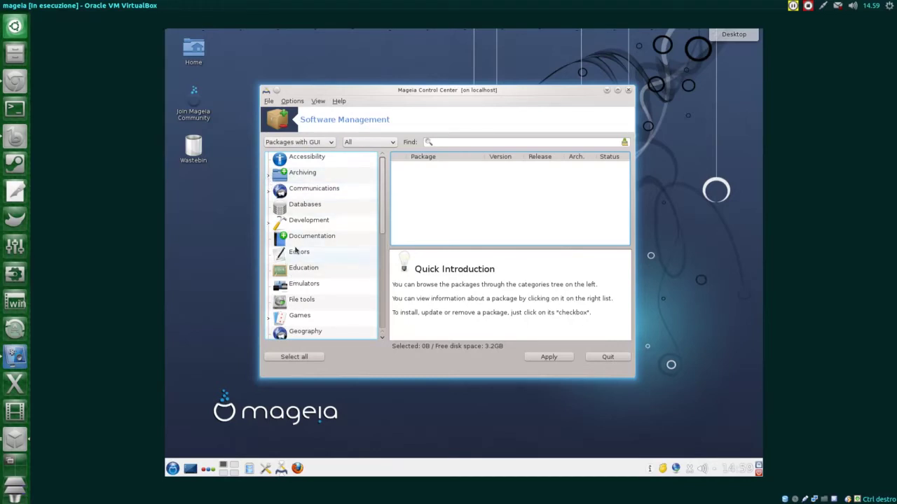
pyautogui.scroll(-2, 300, 251)
pyautogui.click(298, 175)
pyautogui.scroll(-3, 431, 189)
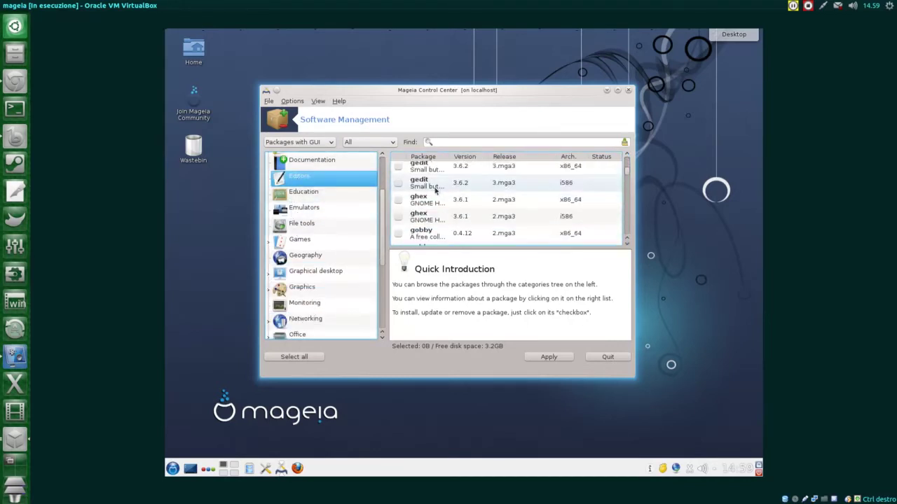
pyautogui.scroll(2, 440, 188)
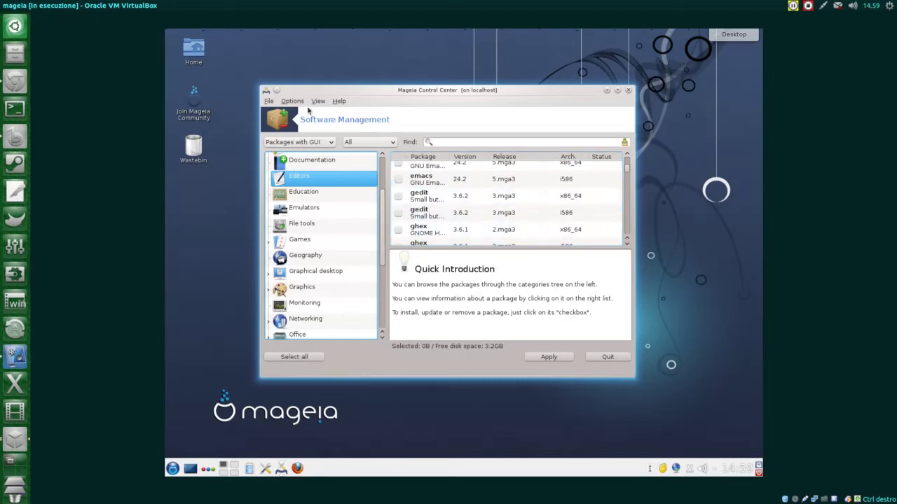
pyautogui.click(616, 90)
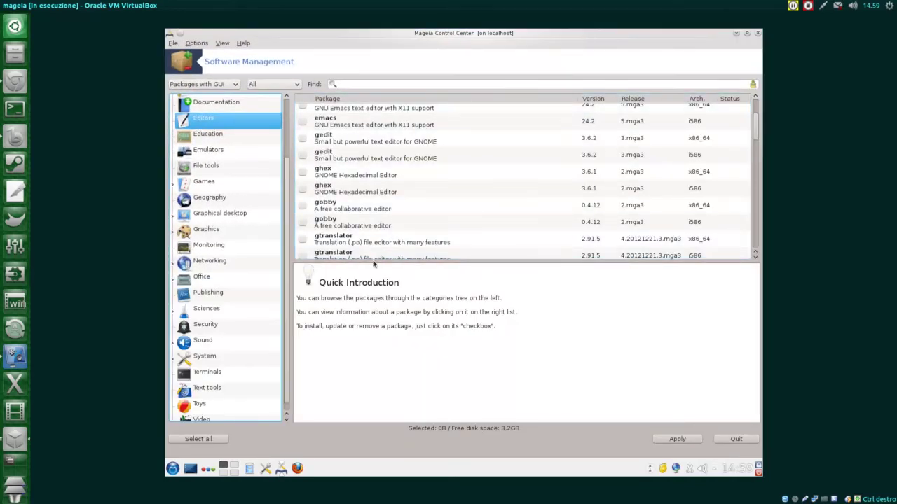
# Step: Enlarge the package list pane and look through the packages in the Toys, Office, Security and Sciences categories
pyautogui.moveTo(374, 263); pyautogui.dragTo(368, 329)
pyautogui.scroll(2, 411, 161)
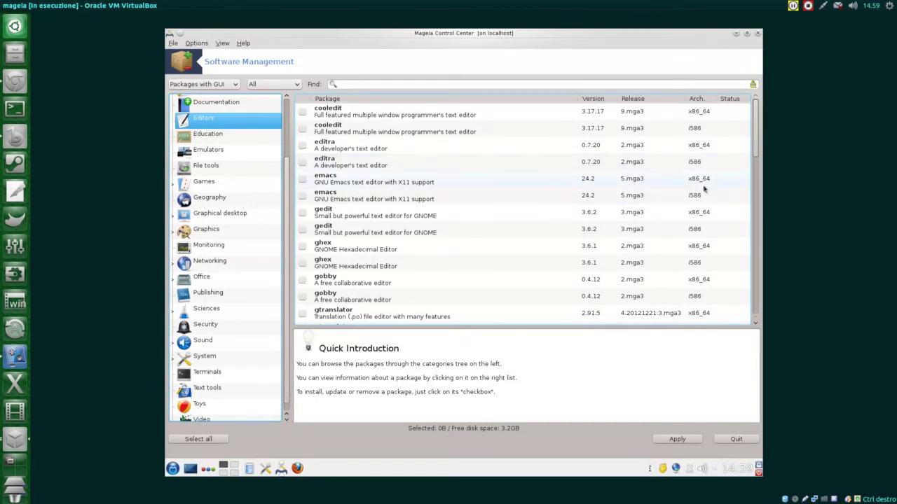
pyautogui.scroll(-1, 217, 350)
pyautogui.click(201, 396)
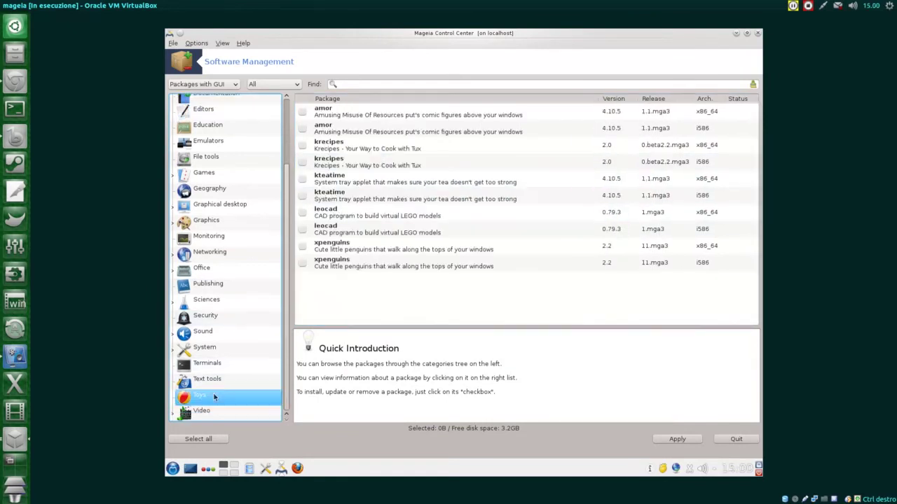
pyautogui.click(225, 268)
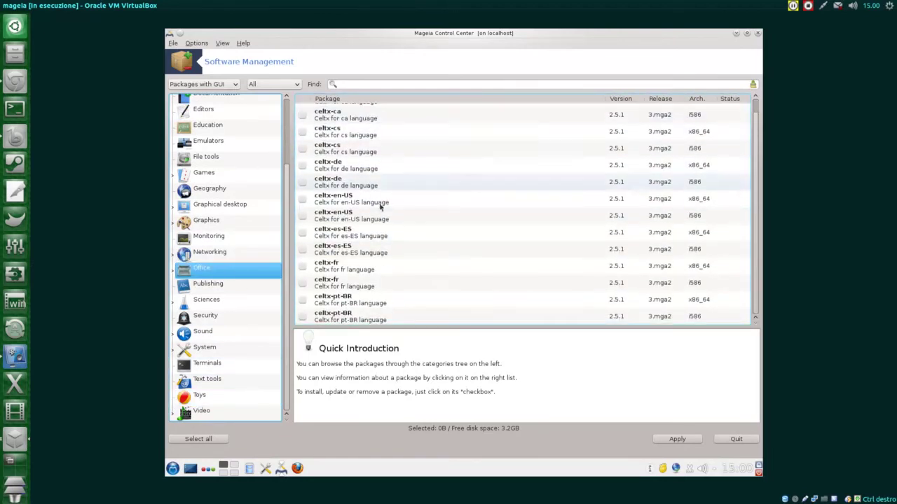
pyautogui.click(232, 315)
pyautogui.click(234, 299)
pyautogui.scroll(2, 224, 245)
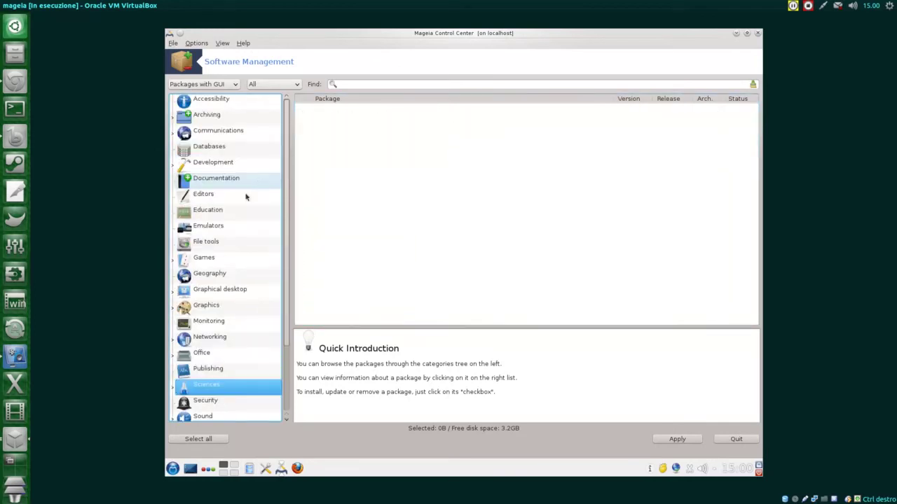
# Step: View the subcategories of Graphics, and list the packages in Office's Word processor subcategory
pyautogui.click(263, 301)
pyautogui.click(172, 308)
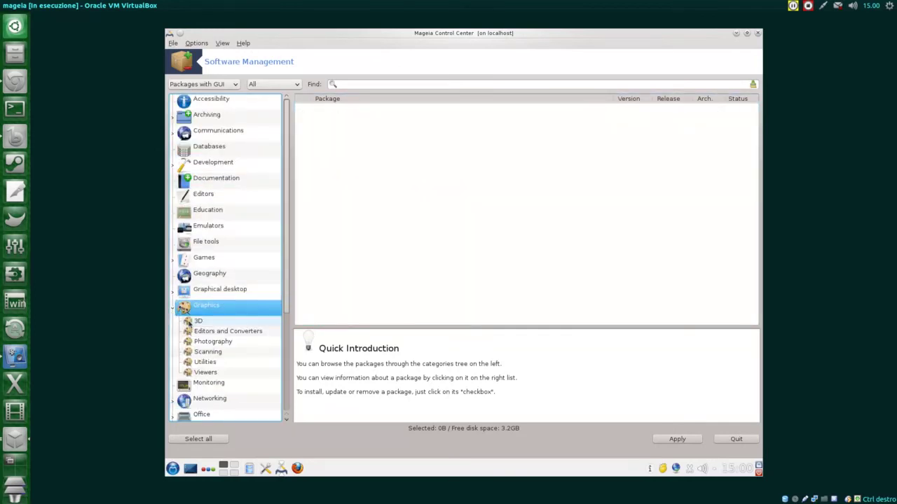
pyautogui.click(172, 308)
pyautogui.scroll(-3, 171, 287)
pyautogui.click(172, 269)
pyautogui.click(217, 346)
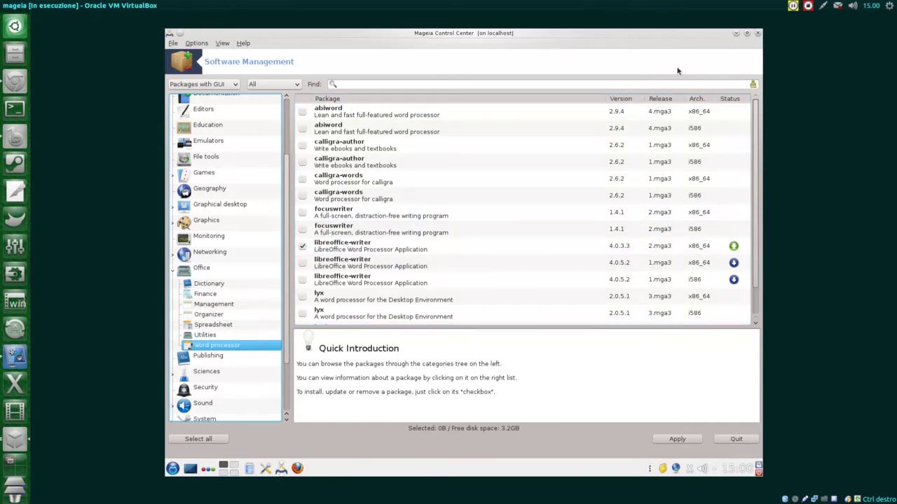
# Step: Close the Mageia Control Center, dismiss the update notification, and keep the current administrator authorisation
pyautogui.click(757, 33)
pyautogui.click(758, 33)
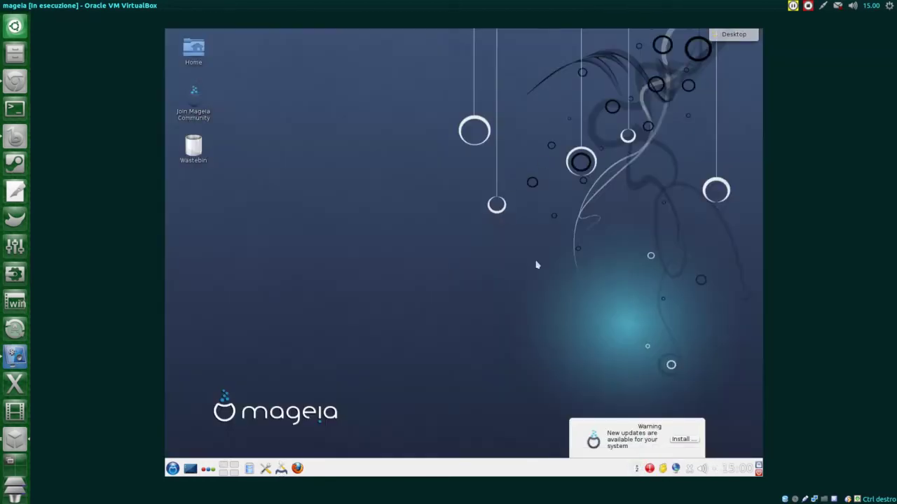
pyautogui.click(697, 427)
pyautogui.click(664, 469)
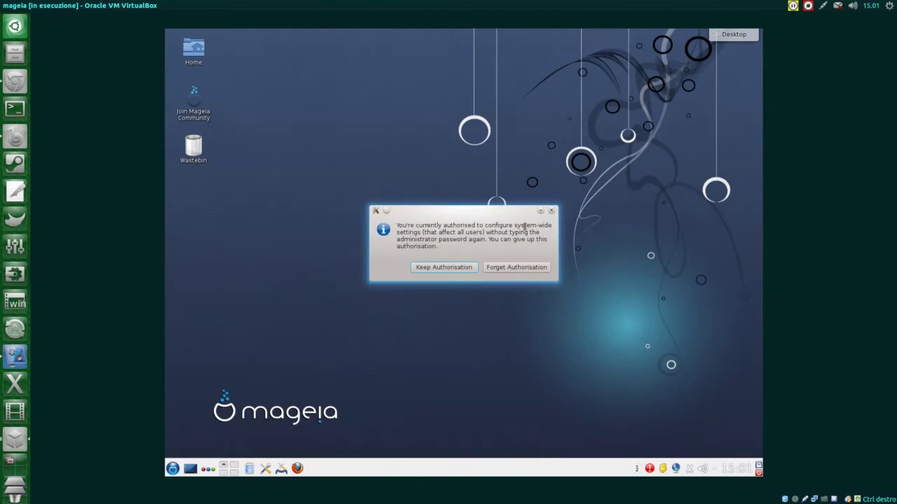
pyautogui.click(443, 267)
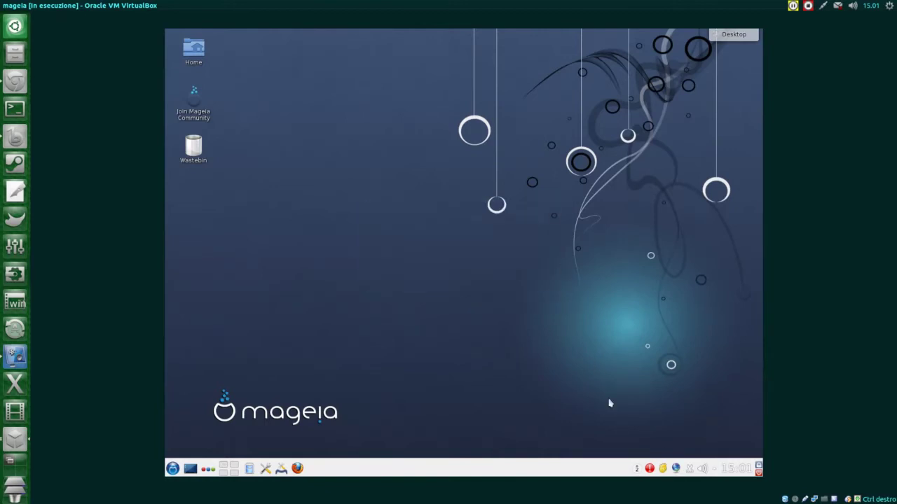
# Step: Launch Ekiga Softphone from the Internet applications and cancel its configuration assistant
pyautogui.click(173, 468)
pyautogui.moveTo(228, 379)
pyautogui.rightClick(366, 145)
pyautogui.click(256, 229)
pyautogui.click(172, 469)
pyautogui.moveTo(257, 314)
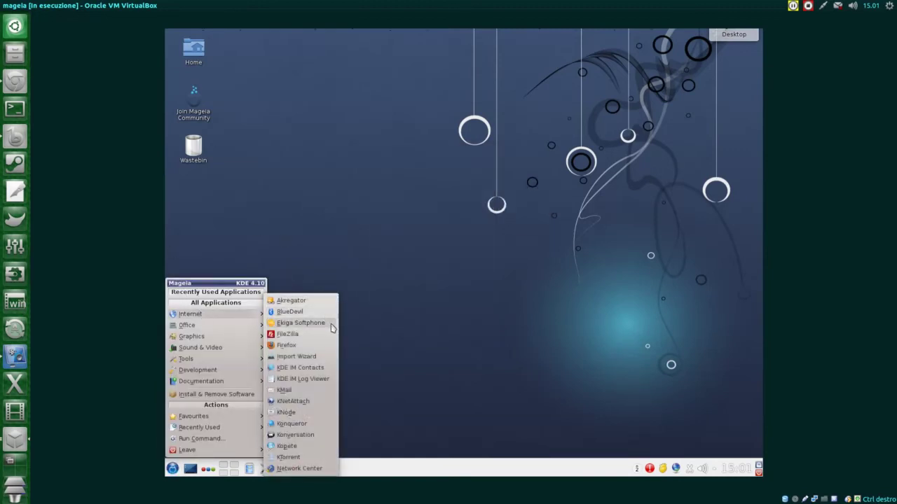
pyautogui.click(300, 323)
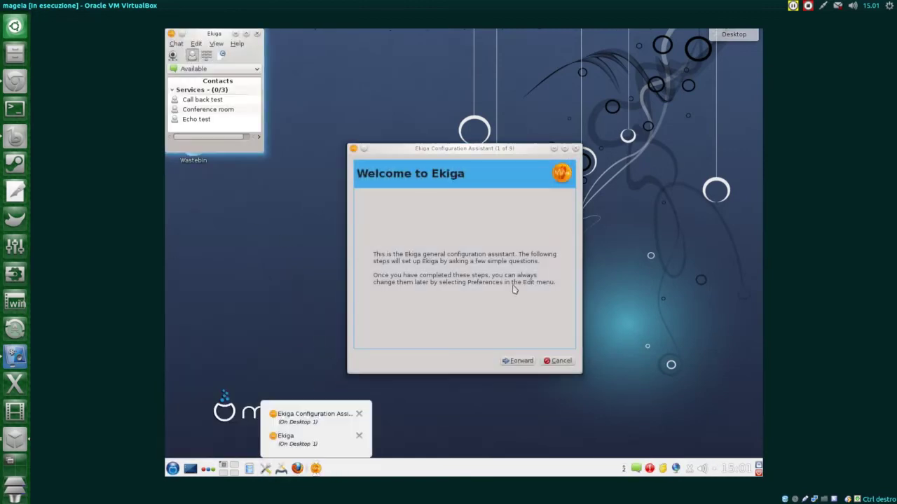
pyautogui.click(558, 361)
# Step: Look through the Office, Tools and remaining categories of the application menu, and close it
pyautogui.click(172, 468)
pyautogui.moveTo(219, 330)
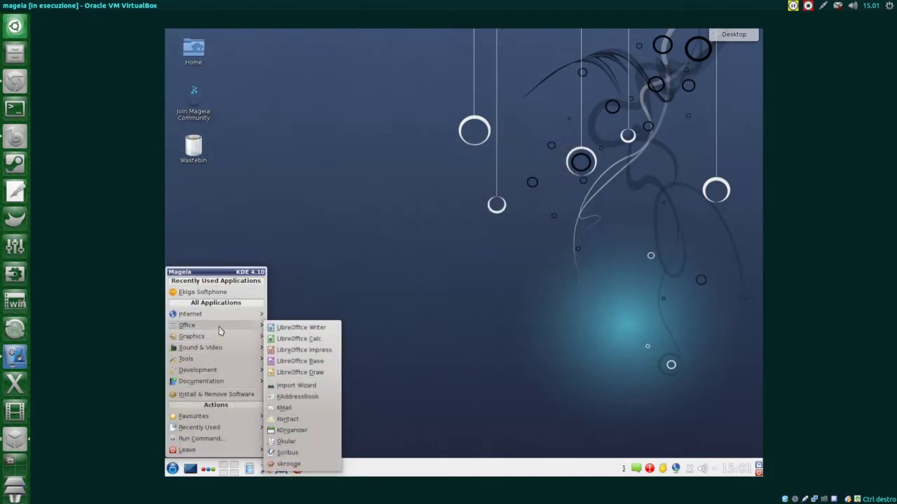
pyautogui.moveTo(232, 315)
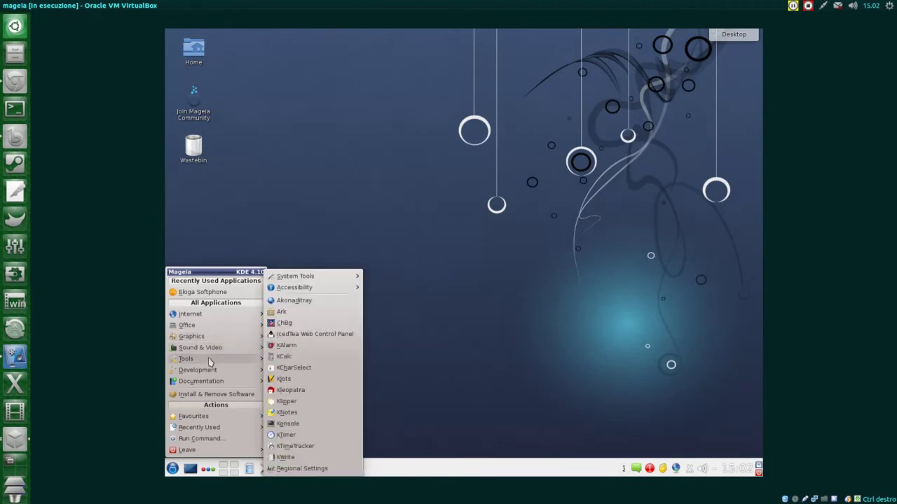
pyautogui.moveTo(188, 452)
pyautogui.click(294, 334)
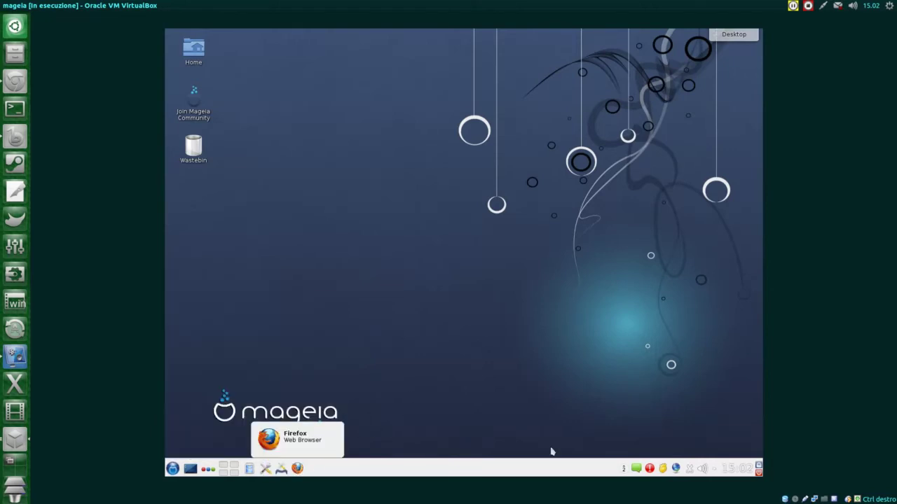
# Step: Close Ekiga from the system tray and view the application menu's categories again
pyautogui.click(636, 468)
pyautogui.click(636, 468)
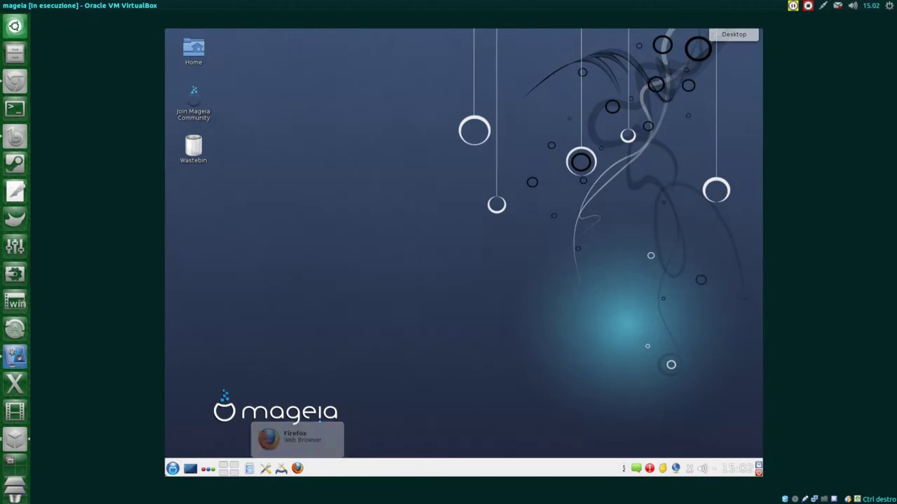
pyautogui.click(172, 468)
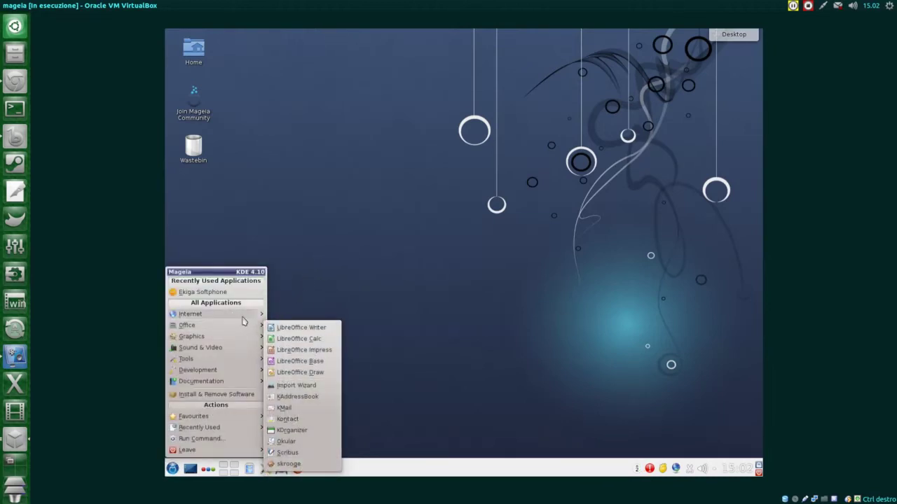
pyautogui.click(423, 274)
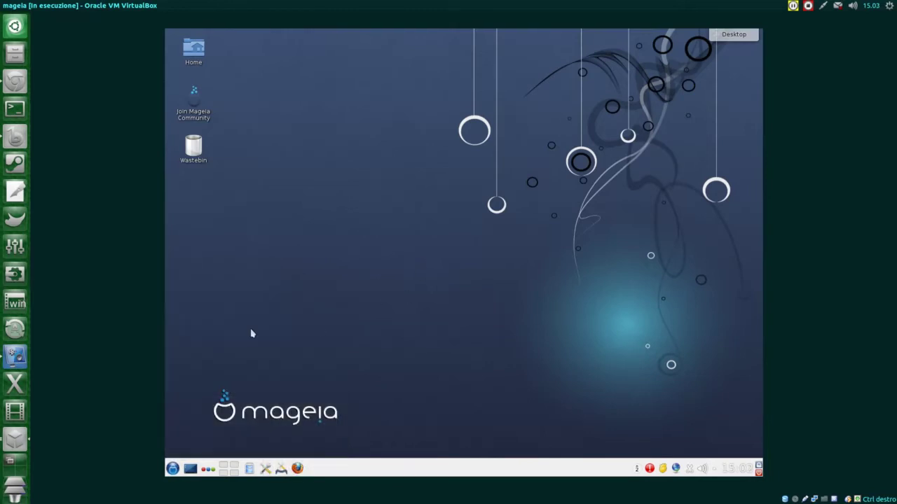
# Step: Add the Application Launcher widget to the desktop panel beside the existing menu, and close the widget chooser
pyautogui.click(172, 468)
pyautogui.click(290, 186)
pyautogui.rightClick(290, 184)
pyautogui.click(657, 436)
pyautogui.rightClick(451, 384)
pyautogui.rightClick(436, 474)
pyautogui.click(459, 454)
pyautogui.click(594, 432)
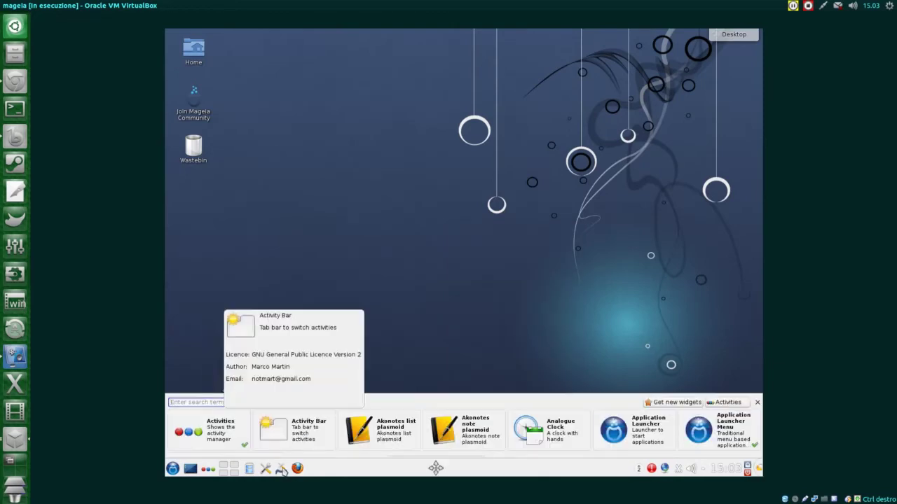
pyautogui.moveTo(624, 433); pyautogui.dragTo(174, 468)
pyautogui.click(757, 402)
# Step: Find konsole through the new application launcher, open it, and switch to root with su by entering the root password
pyautogui.click(172, 468)
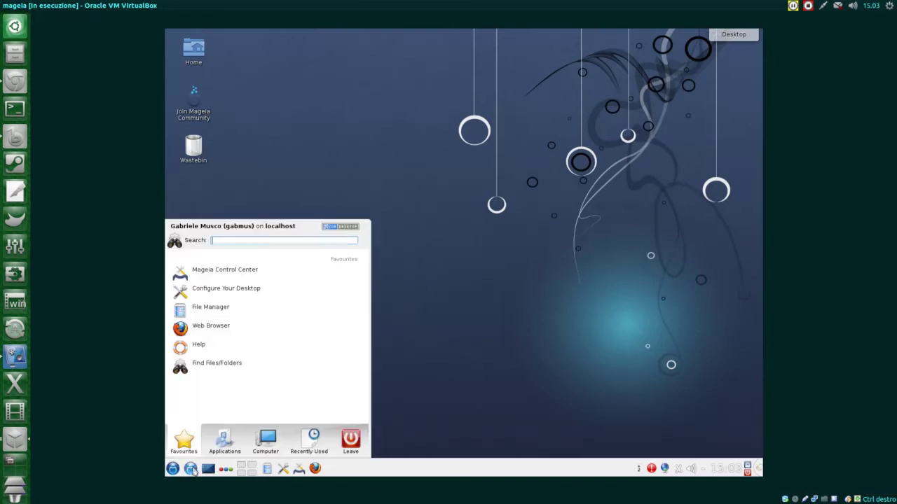
pyautogui.write('konsole')
pyautogui.press('Return')
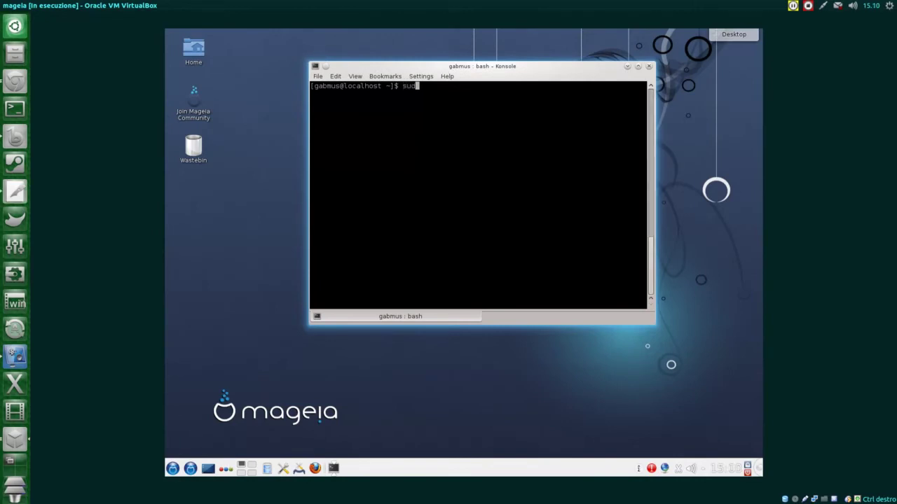
pyautogui.press('Return')
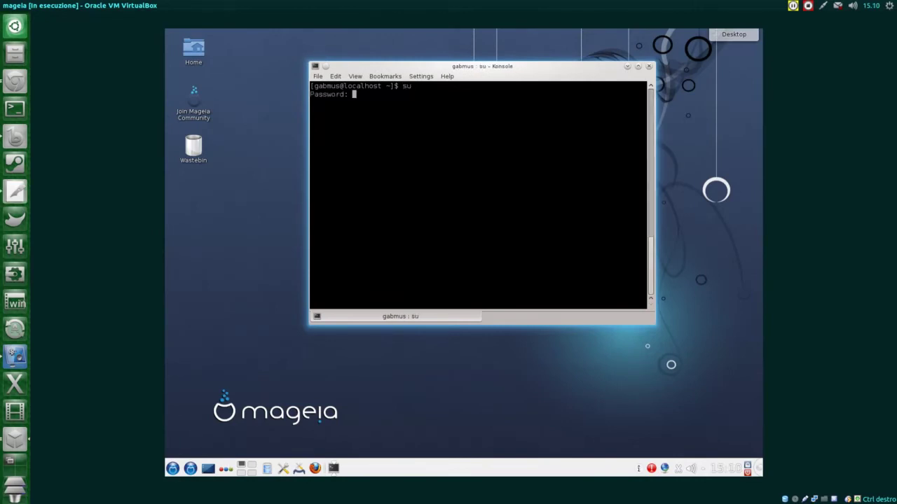
pyautogui.press('Return')
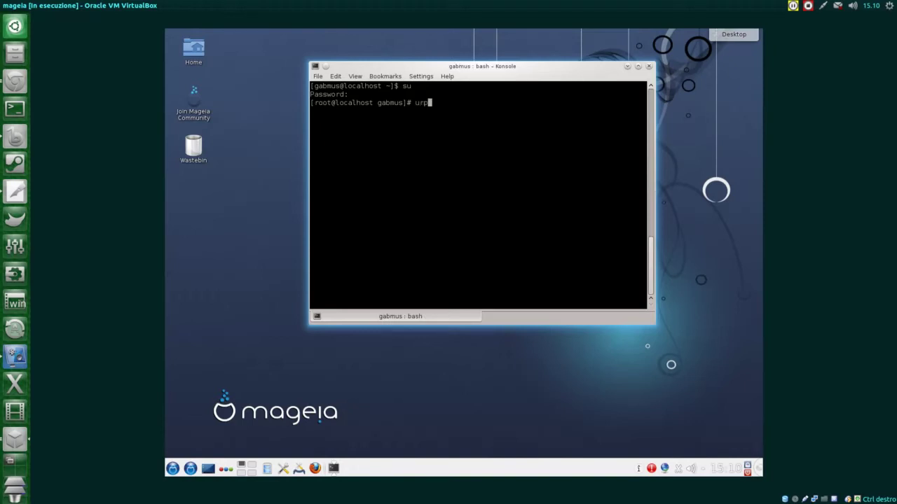
# Step: List the available urpm commands and try to install gedit with "urpmi gedit", accepting its dependencies
pyautogui.write('urp')
pyautogui.press('Tab')
pyautogui.press('Tab')
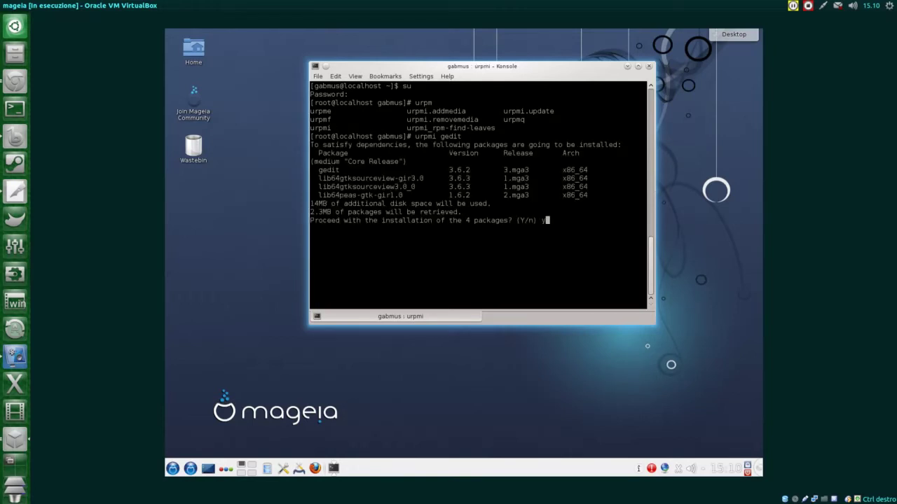
pyautogui.press('Return')
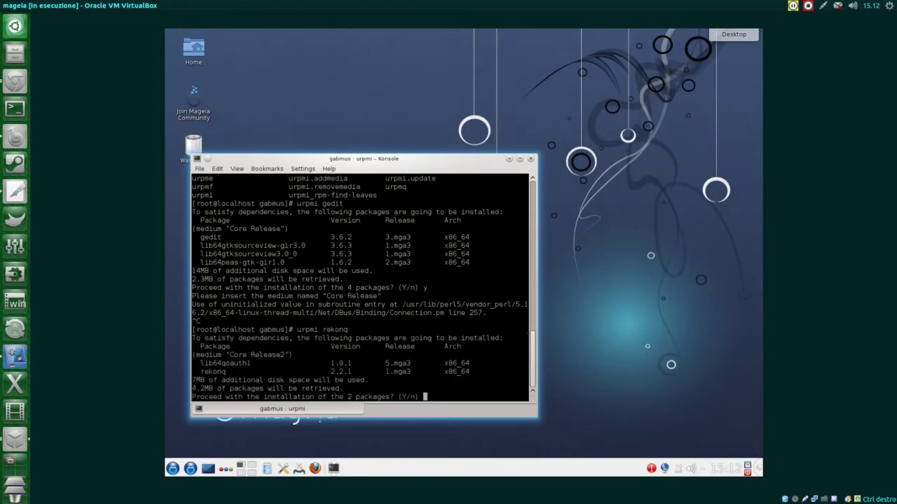
# Step: Install the rekonq browser with "urpmi rekonq", accepting the required packages
pyautogui.write('y')
pyautogui.press('Return')
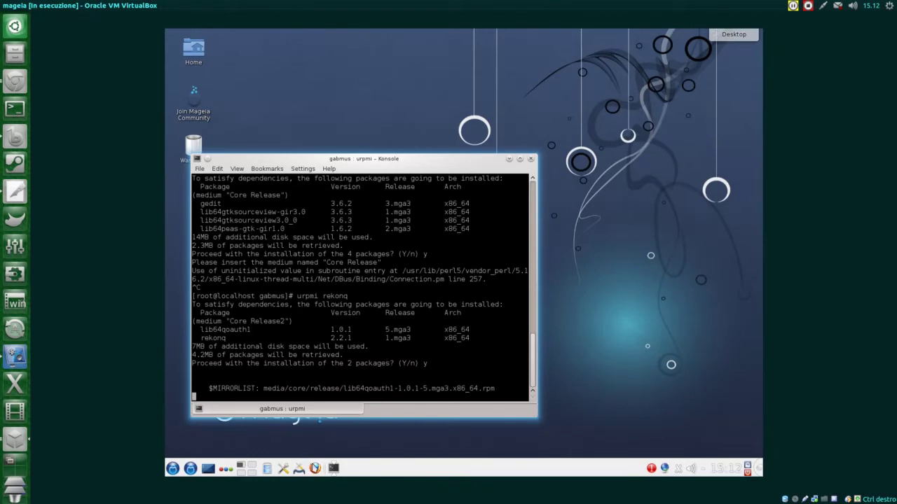
# Step: Open Firefox, close its startup pages, and search for chrome to reach the Google Chrome browser page
pyautogui.click(314, 468)
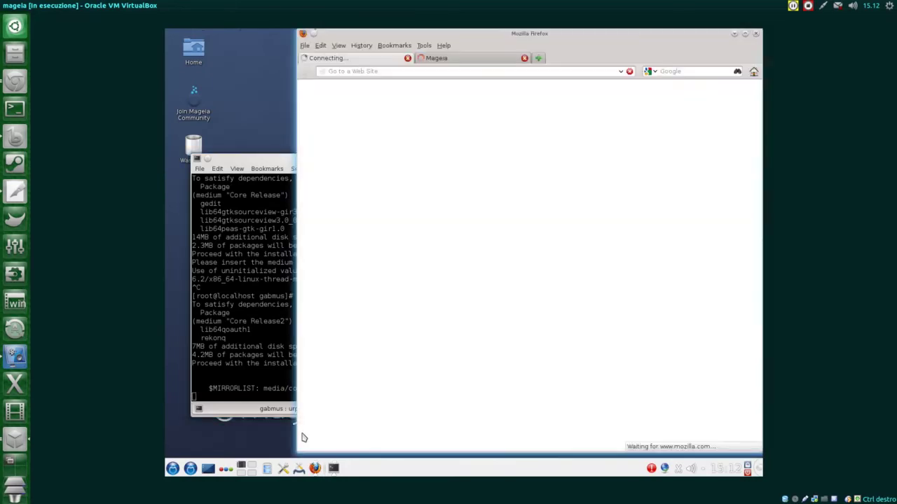
pyautogui.click(407, 58)
pyautogui.click(421, 58)
pyautogui.click(414, 58)
pyautogui.write('chro')
pyautogui.press('BackSpace')
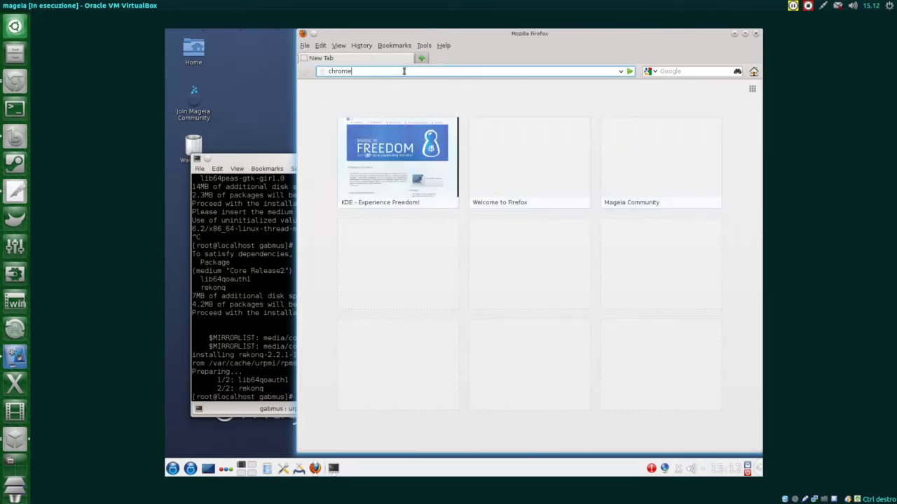
pyautogui.press('Return')
pyautogui.click(291, 293)
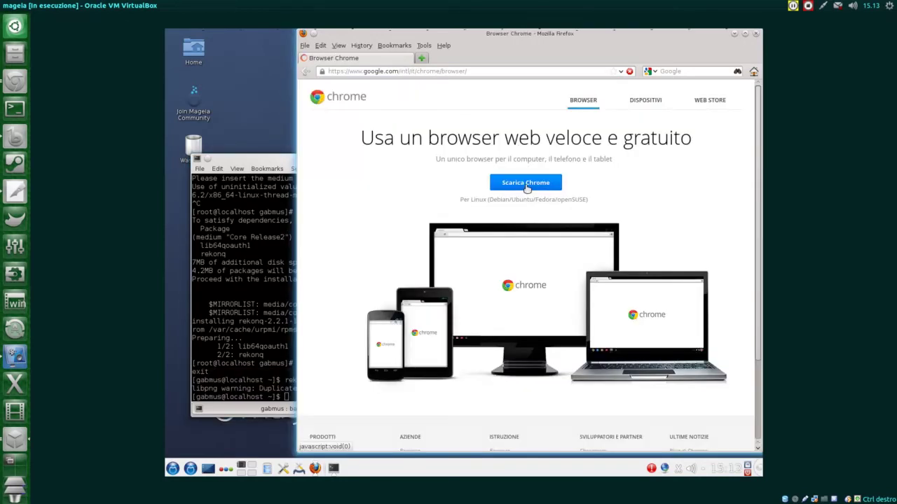
# Step: Download Google Chrome as the 64 bit .rpm package for Fedora/openSUSE, accepting the terms of service
pyautogui.click(526, 186)
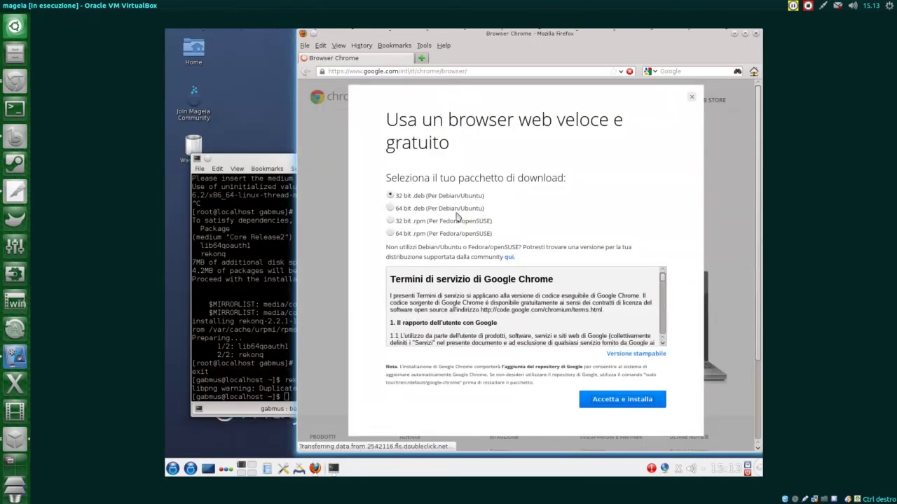
pyautogui.click(421, 234)
pyautogui.click(596, 403)
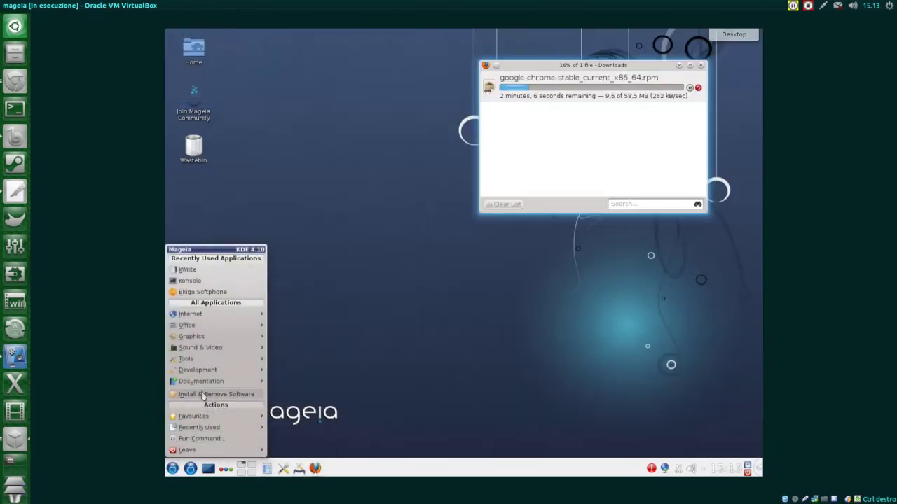
# Step: Open Install & Remove Software with the root password, and browse its Editors category for gedit
pyautogui.click(201, 396)
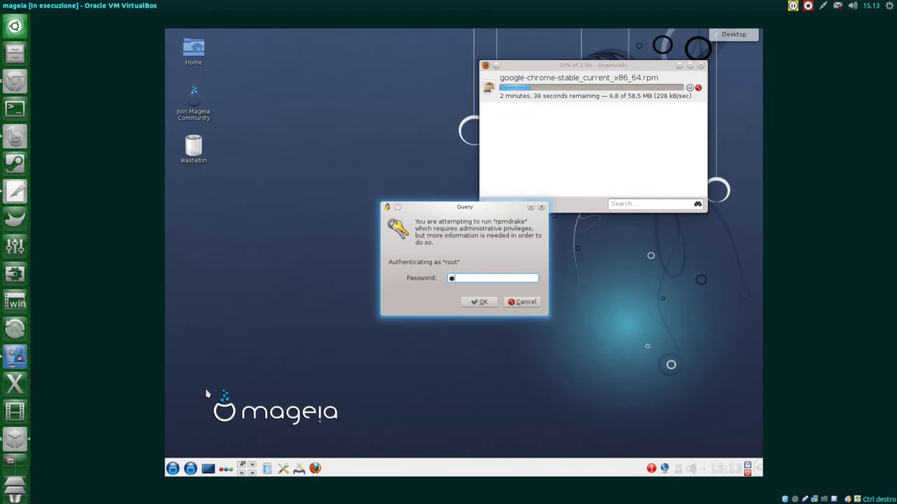
pyautogui.press('Return')
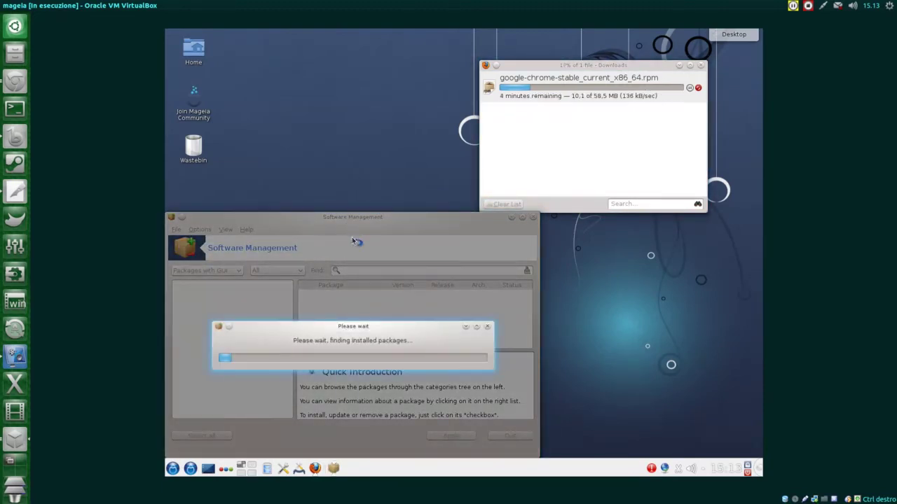
pyautogui.moveTo(400, 219); pyautogui.dragTo(399, 136)
pyautogui.click(207, 214)
pyautogui.scroll(-2, 336, 238)
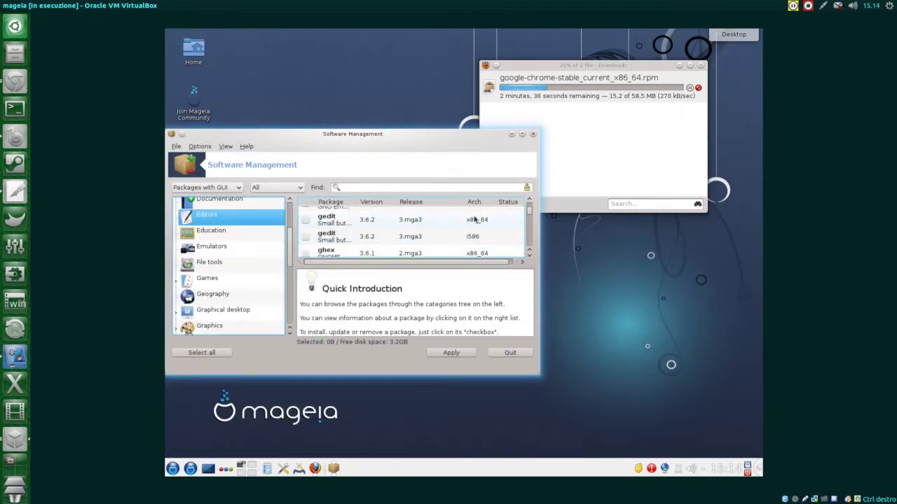
# Step: Mark the x86_64 gedit package for installation, accept the additional packages it needs, and apply the selection
pyautogui.click(306, 220)
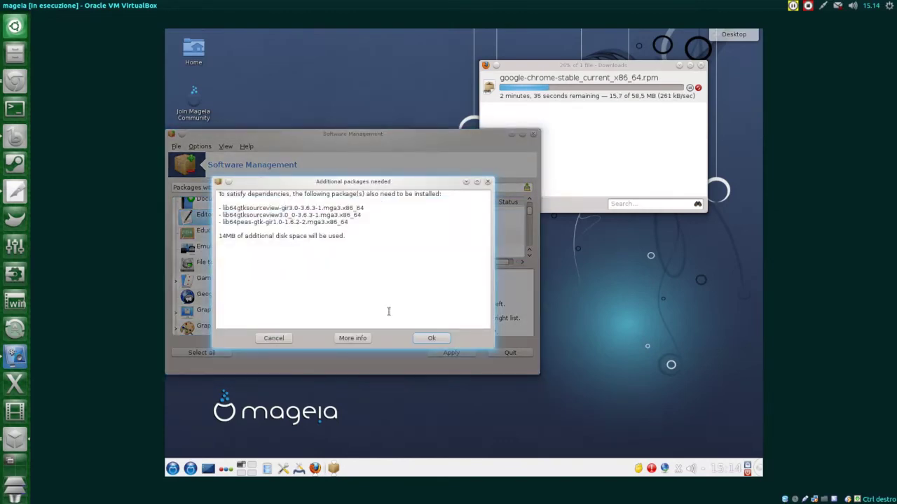
pyautogui.click(430, 338)
pyautogui.click(450, 353)
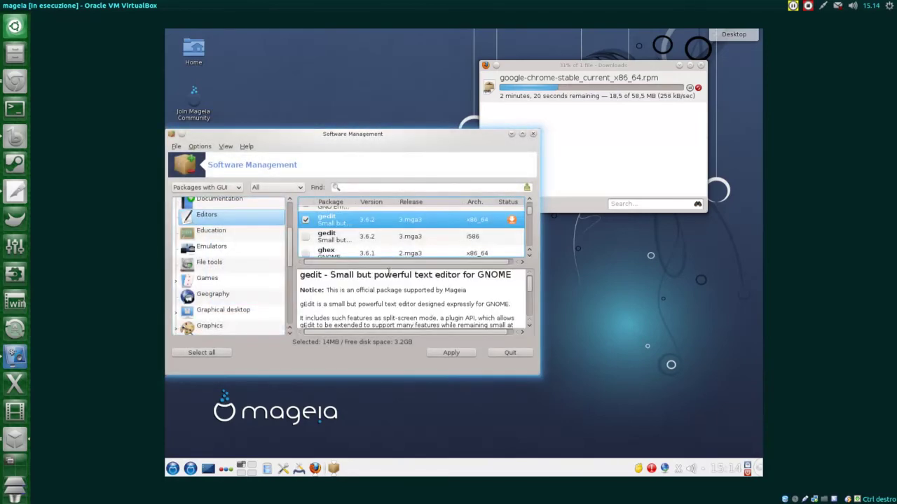
# Step: Try to install gedit and its dependencies, confirming the package list and continuing at the Core Release medium request
pyautogui.click(438, 354)
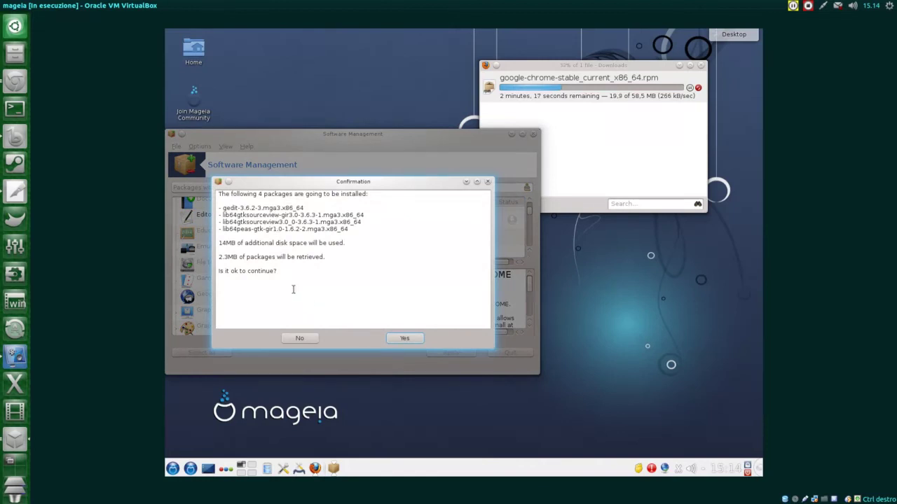
pyautogui.click(406, 337)
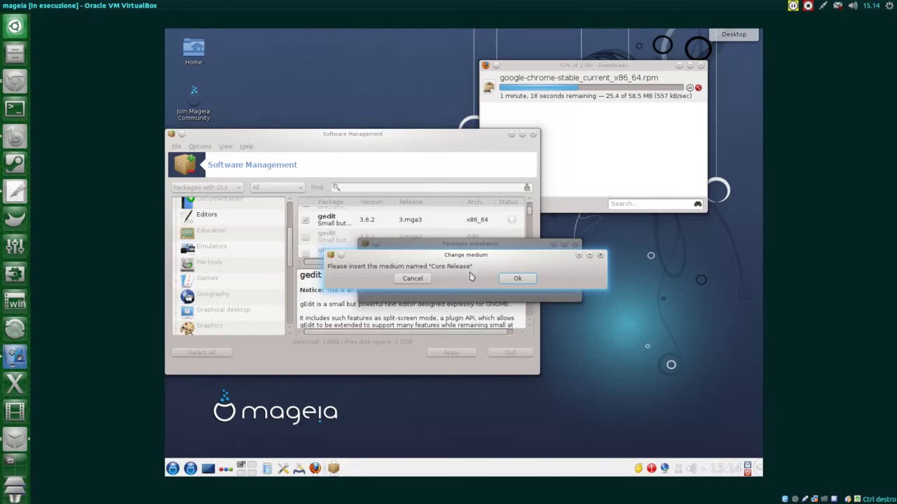
pyautogui.click(526, 280)
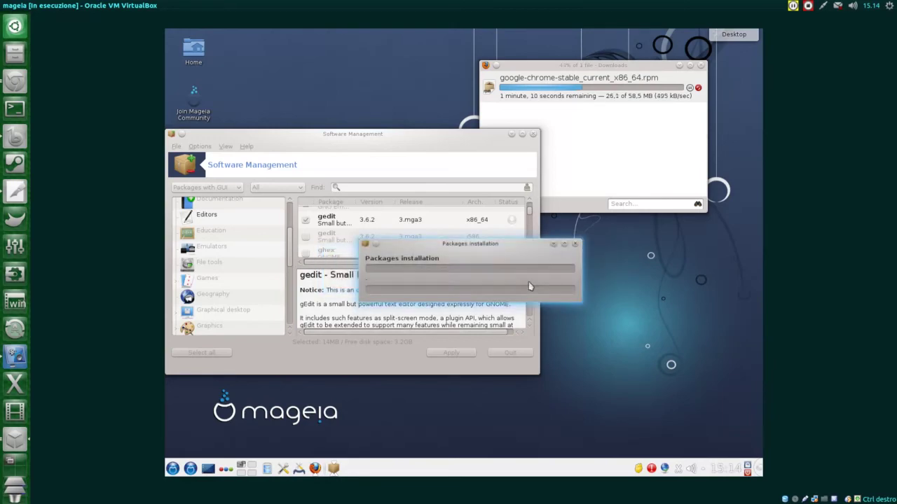
pyautogui.click(302, 273)
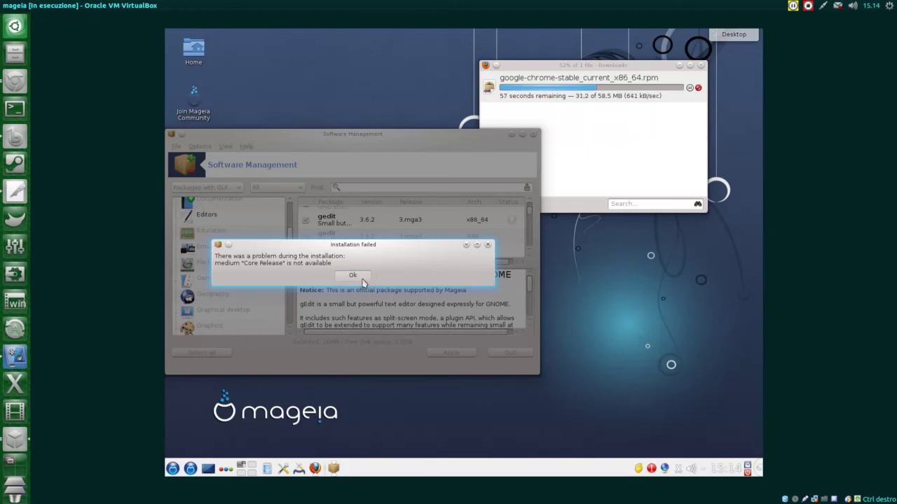
pyautogui.click(354, 275)
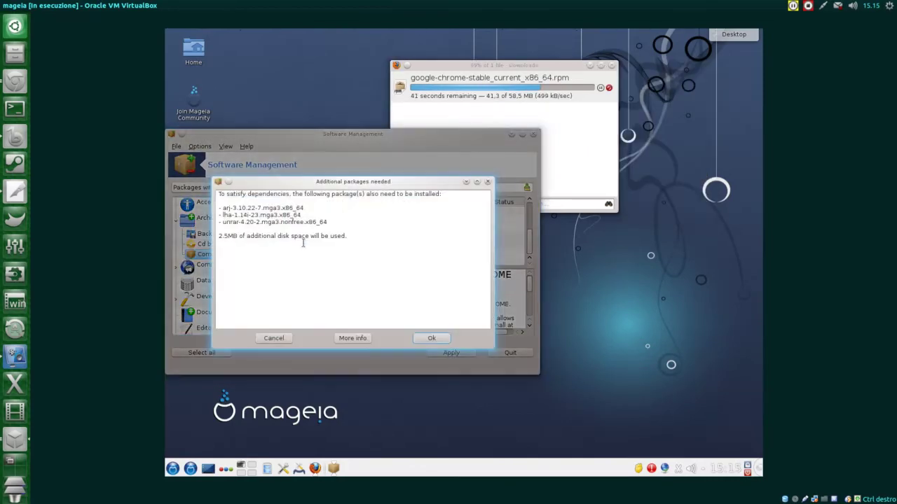
# Step: Accept the additional packages needed by the x86_64 xarchiver package, apply the selection and confirm its installation
pyautogui.click(430, 339)
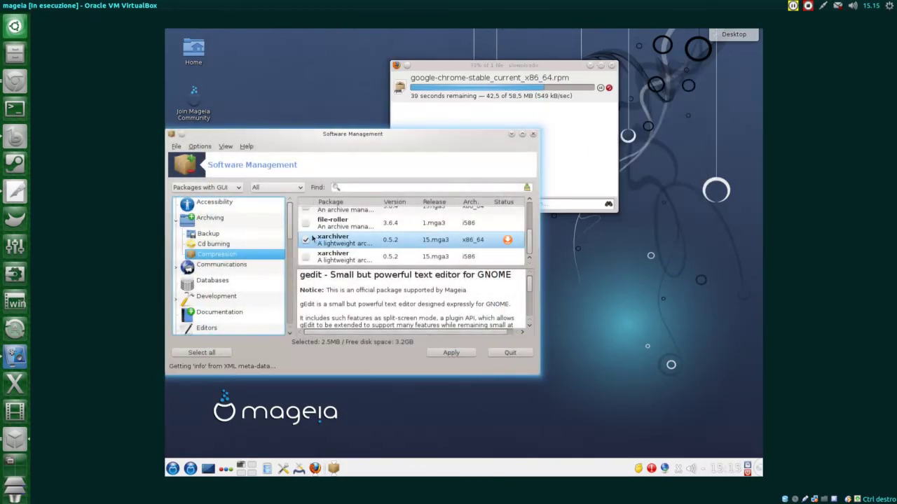
pyautogui.click(434, 354)
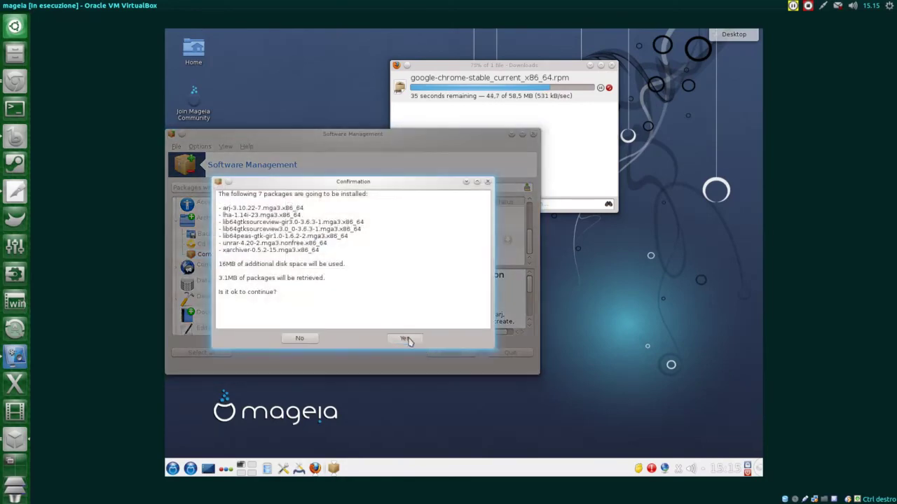
pyautogui.click(407, 339)
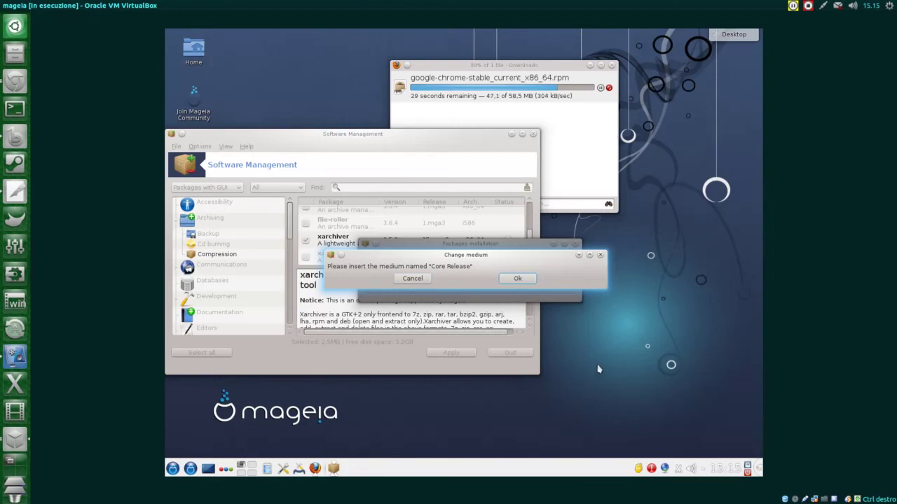
# Step: Insert Mageia-3-x86_64-DVD.iso into the virtual machine's optical drive and continue the package installation from it
pyautogui.click(645, 390)
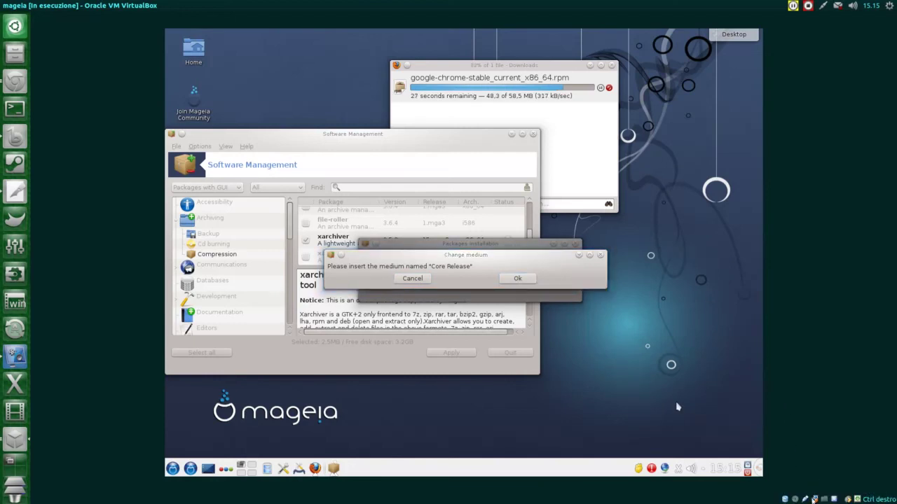
pyautogui.click(798, 499)
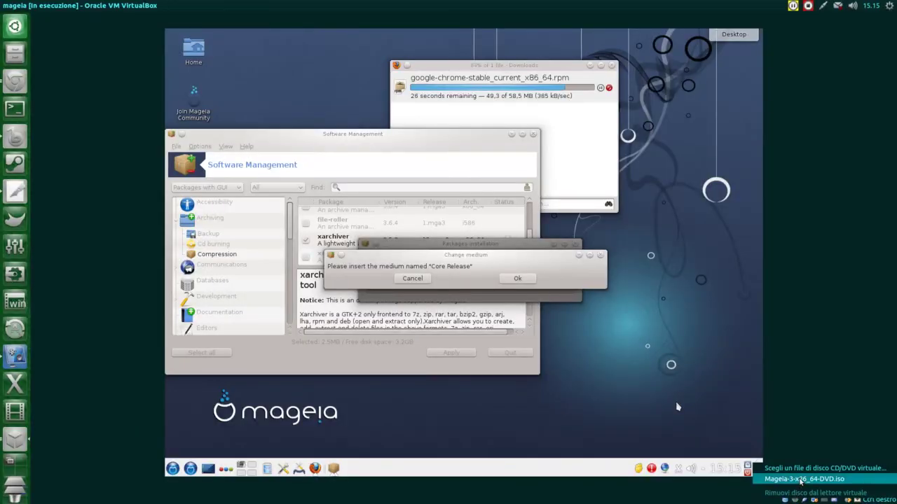
pyautogui.click(800, 482)
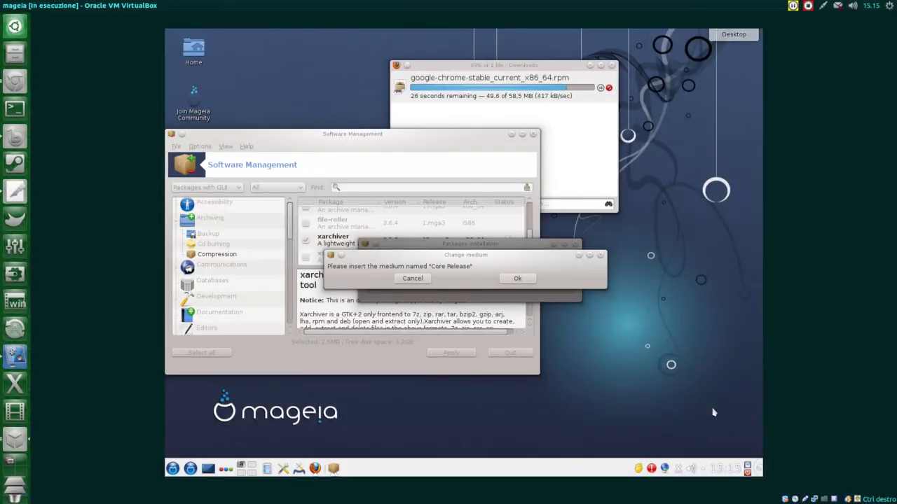
pyautogui.click(518, 278)
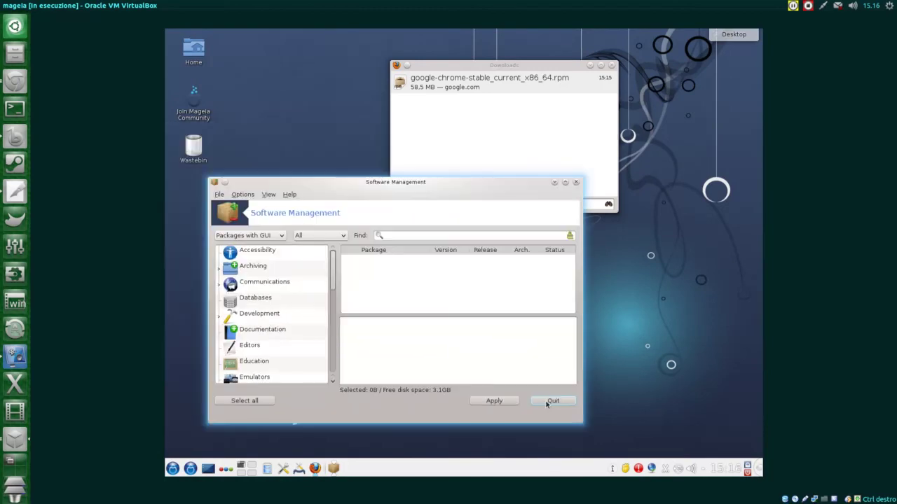
# Step: Quit Software Management, close the Firefox downloads list, and show the Downloads folder in Dolphin
pyautogui.click(552, 401)
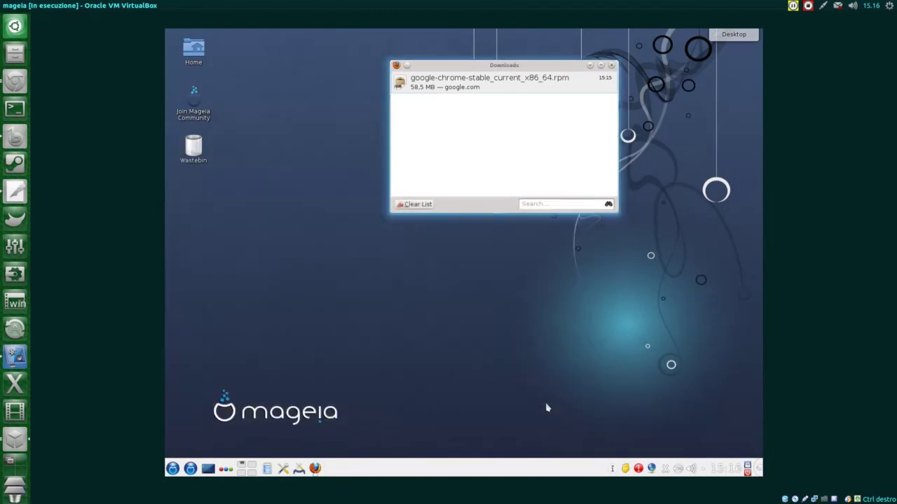
pyautogui.click(612, 65)
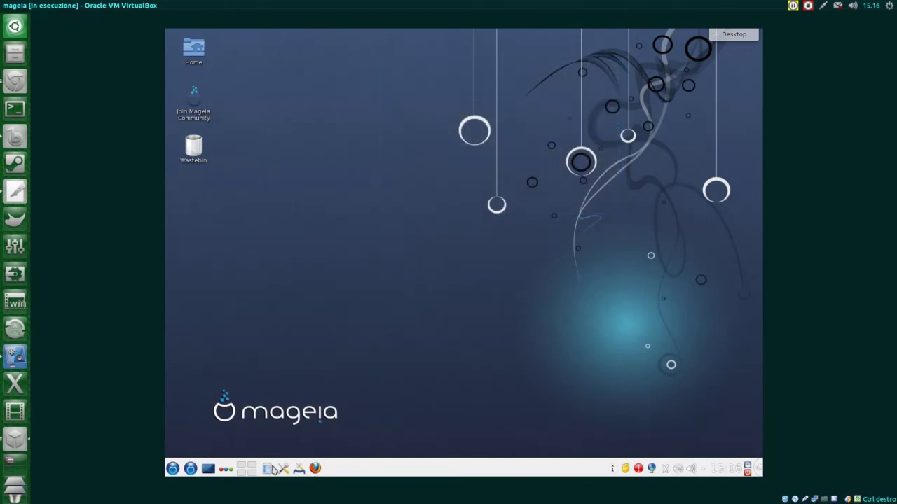
pyautogui.click(267, 468)
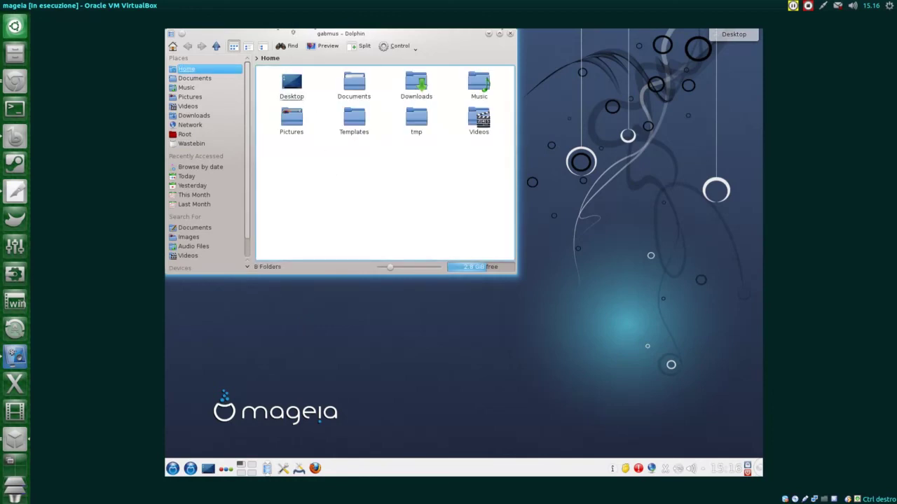
pyautogui.moveTo(293, 32); pyautogui.dragTo(394, 112)
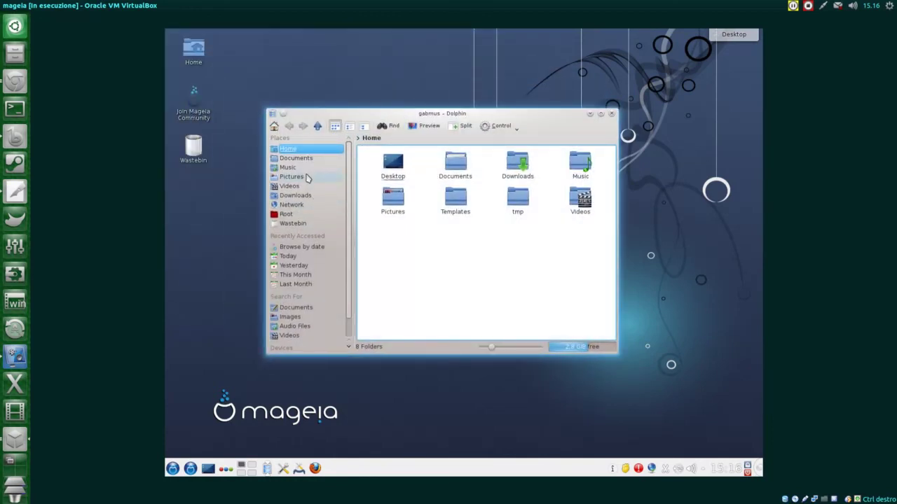
pyautogui.click(312, 195)
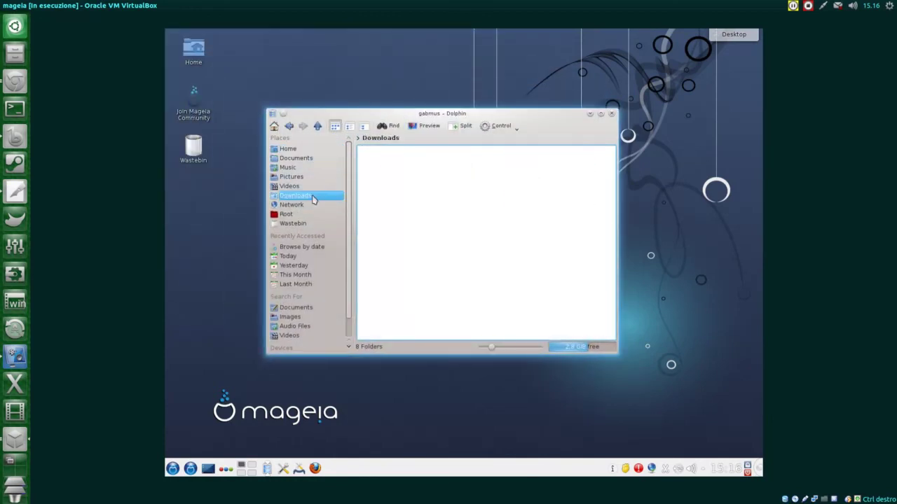
# Step: Install google-chrome-stable_current_x86_64.rpm with Software Installer, choosing the postfix package and continuing despite the bad signature, and close Dolphin
pyautogui.rightClick(389, 163)
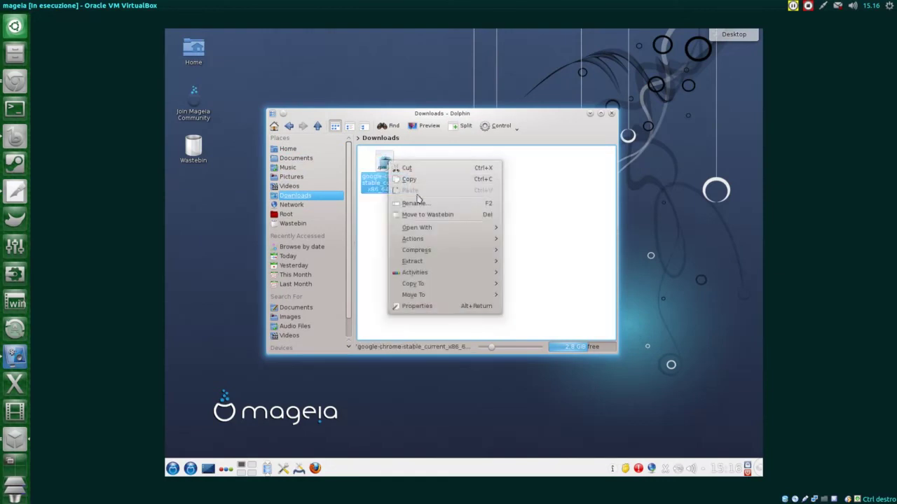
pyautogui.moveTo(431, 231)
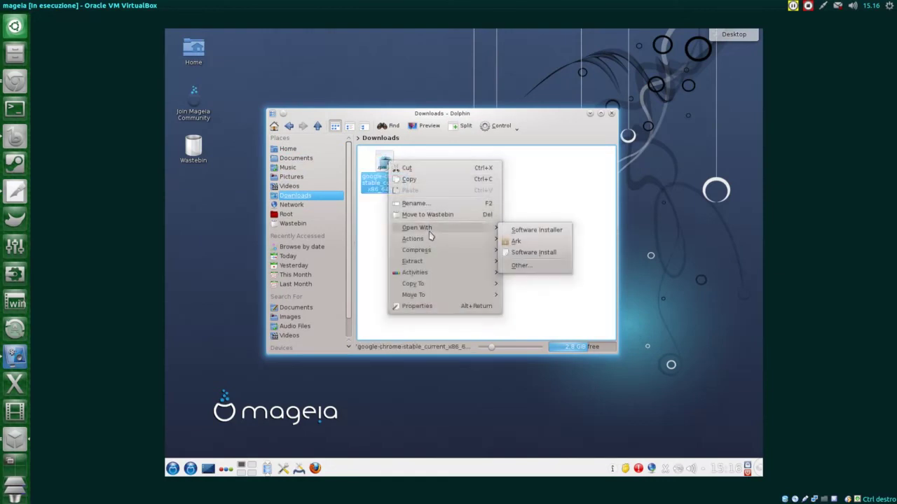
pyautogui.click(537, 231)
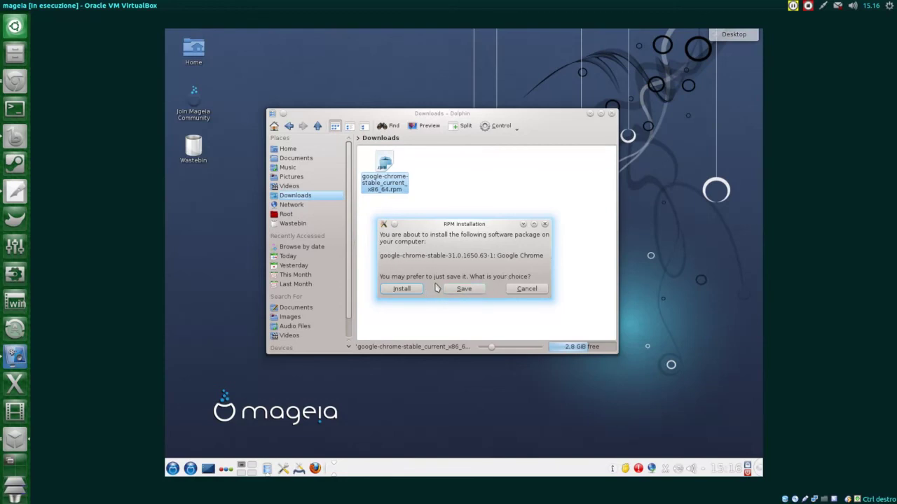
pyautogui.click(402, 289)
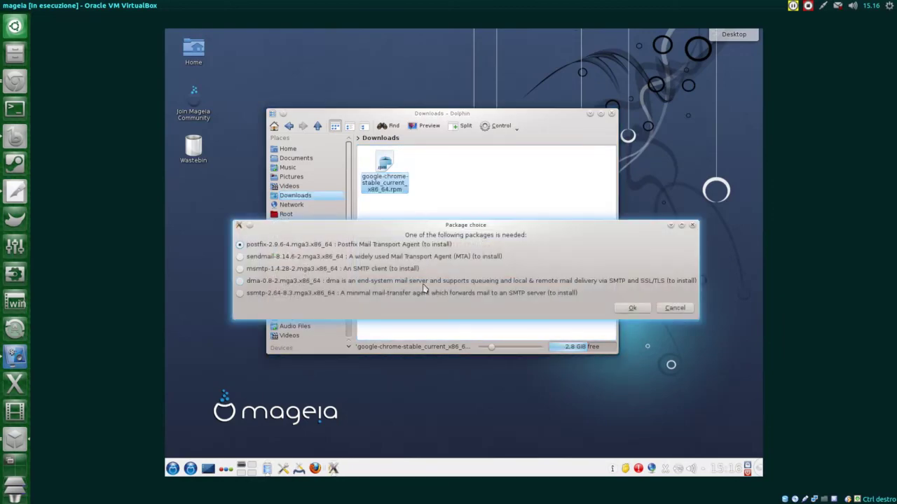
pyautogui.click(632, 307)
pyautogui.click(536, 395)
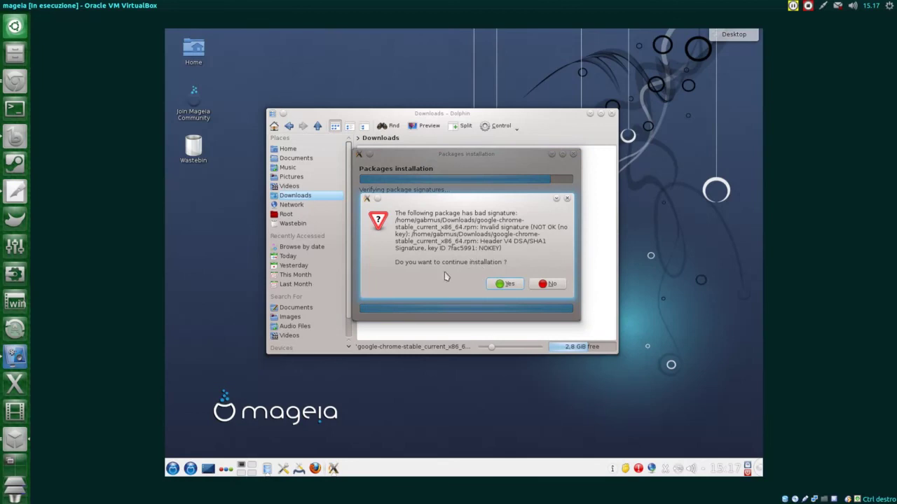
pyautogui.click(505, 283)
pyautogui.moveTo(477, 159); pyautogui.dragTo(365, 107)
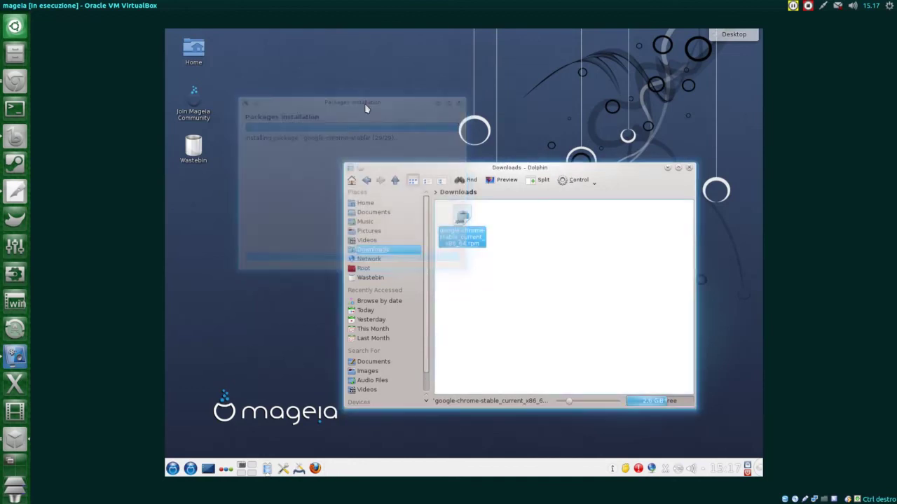
pyautogui.click(689, 168)
# Step: Search the application launcher for chrome, launch Google Chrome, and start it with the default browser option kept enabled
pyautogui.click(190, 469)
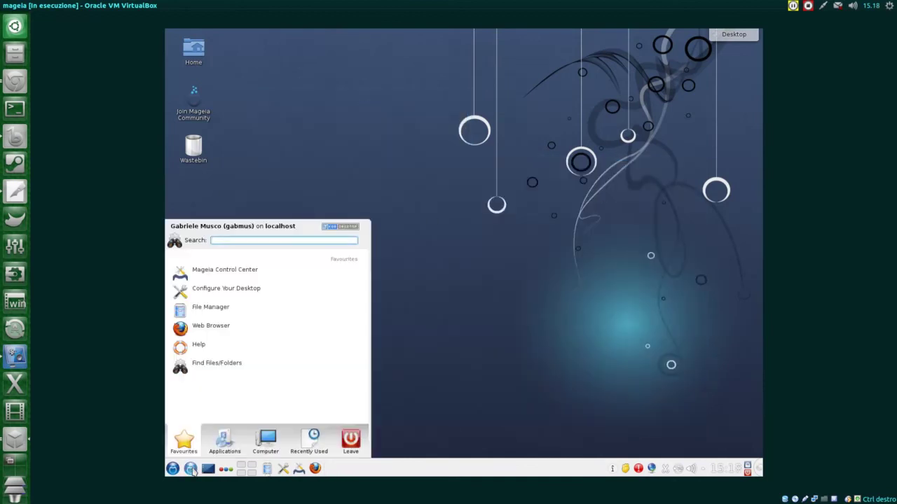
pyautogui.write('chrome')
pyautogui.click(215, 281)
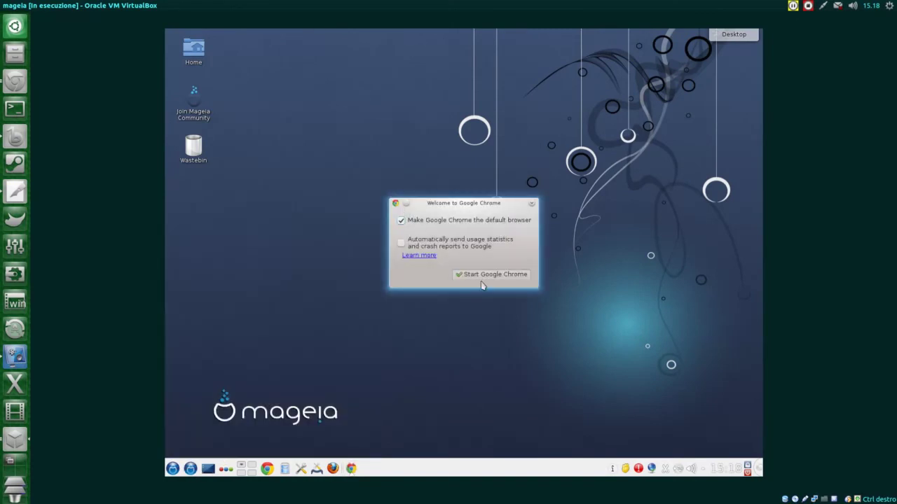
pyautogui.click(483, 278)
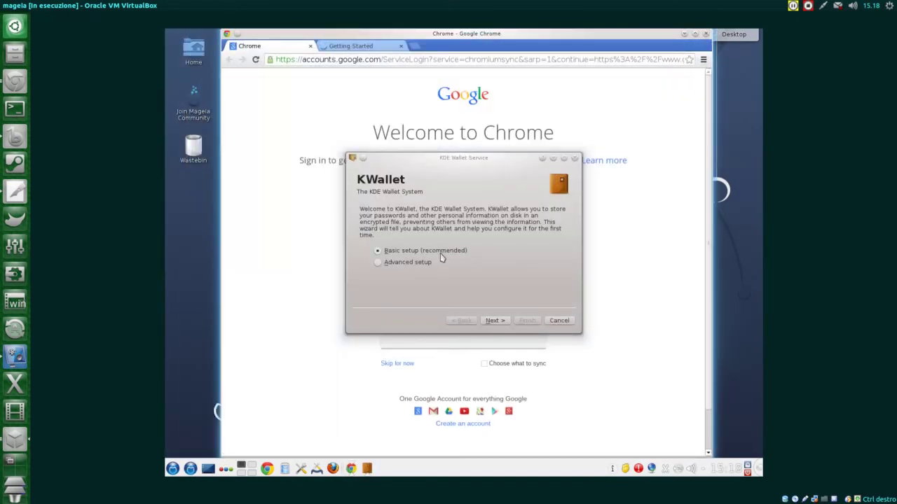
# Step: Configure KWallet with the basic setup, entering and confirming the wallet password
pyautogui.click(495, 320)
pyautogui.click(483, 216)
pyautogui.write('******')
pyautogui.press('Tab')
pyautogui.write('******')
pyautogui.press('Return')
pyautogui.click(499, 278)
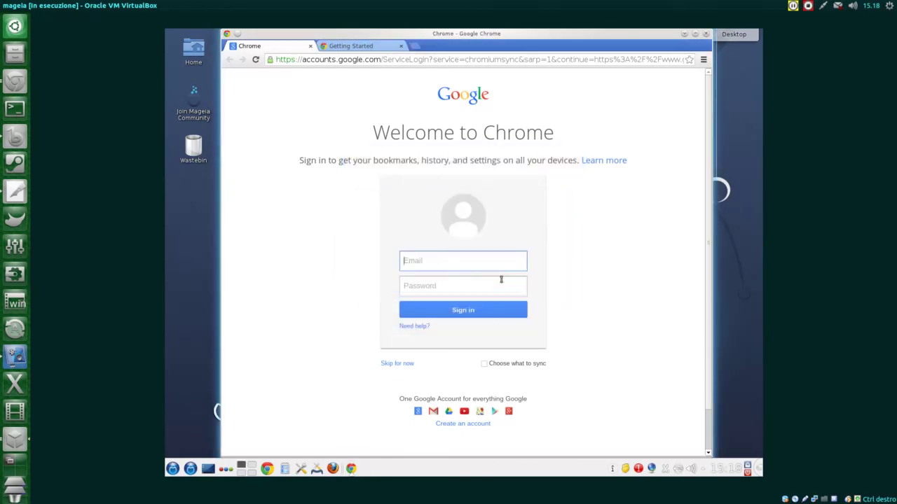
# Step: Open the Tech Pills YouTube channel in Chrome, dismiss the translation offer, and look through the channel's activity feed
pyautogui.hotkey('ctrl', 't')
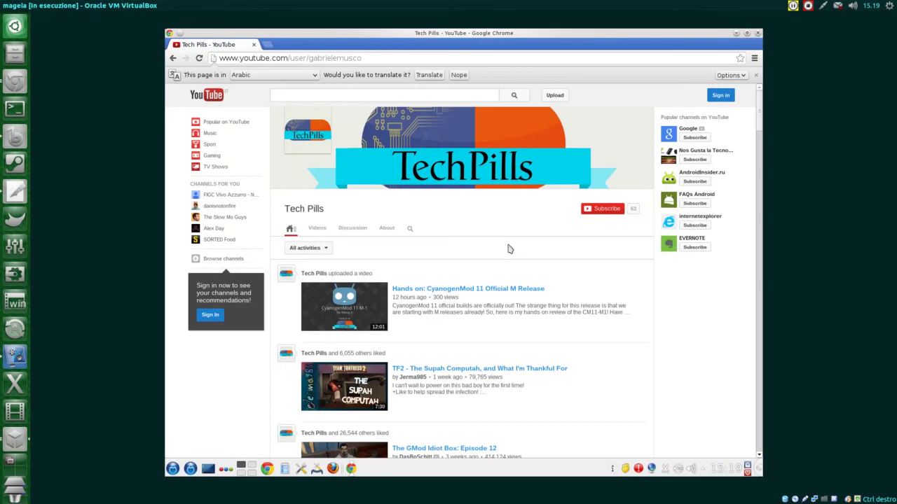
pyautogui.scroll(-2, 348, 169)
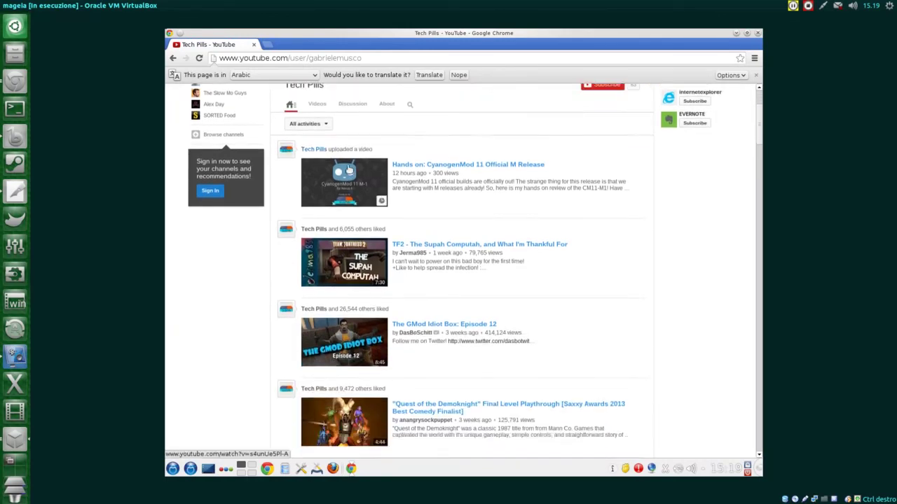
pyautogui.click(755, 75)
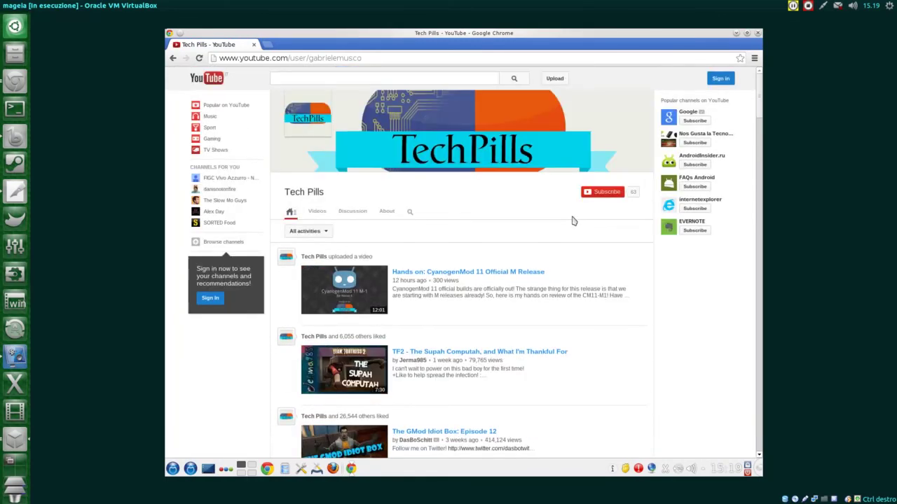
pyautogui.scroll(-8, 495, 201)
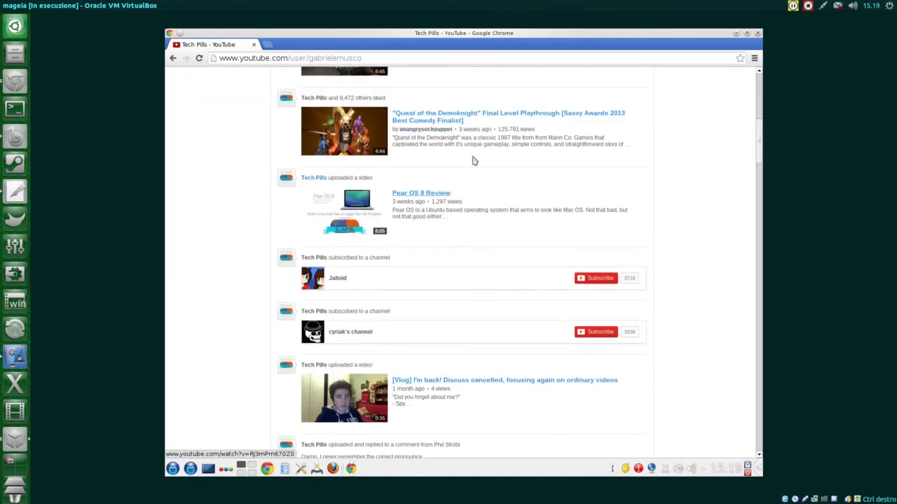
pyautogui.scroll(5, 478, 173)
pyautogui.scroll(5, 478, 173)
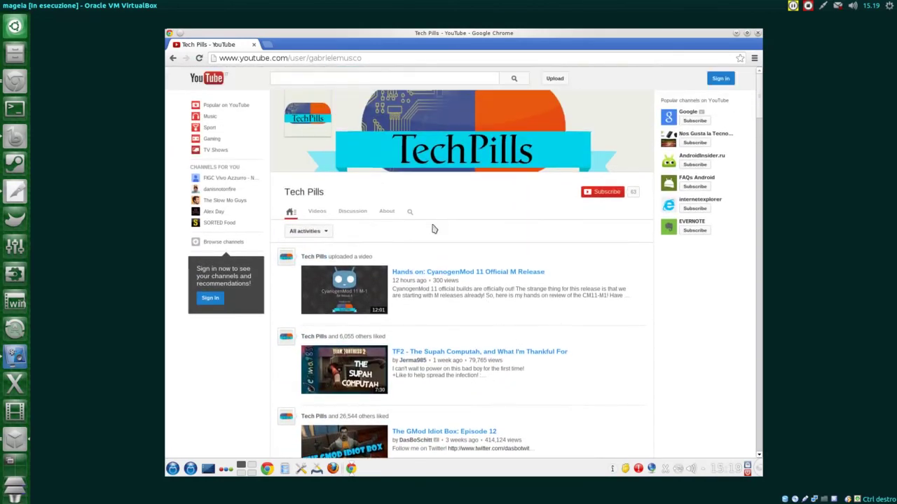